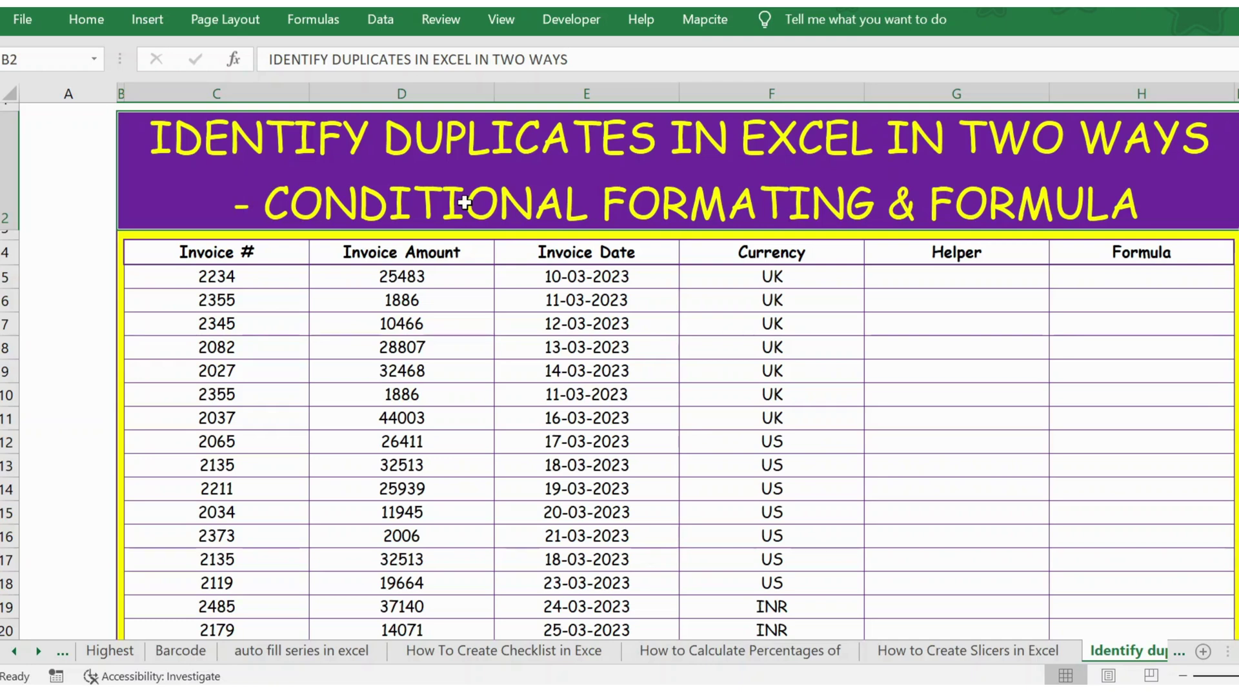
Point out the Invoice #, Amount, Date and Currency columns and the repeated rows 6 and 10.
{"action": "left_click", "coordinate": [233, 92]}
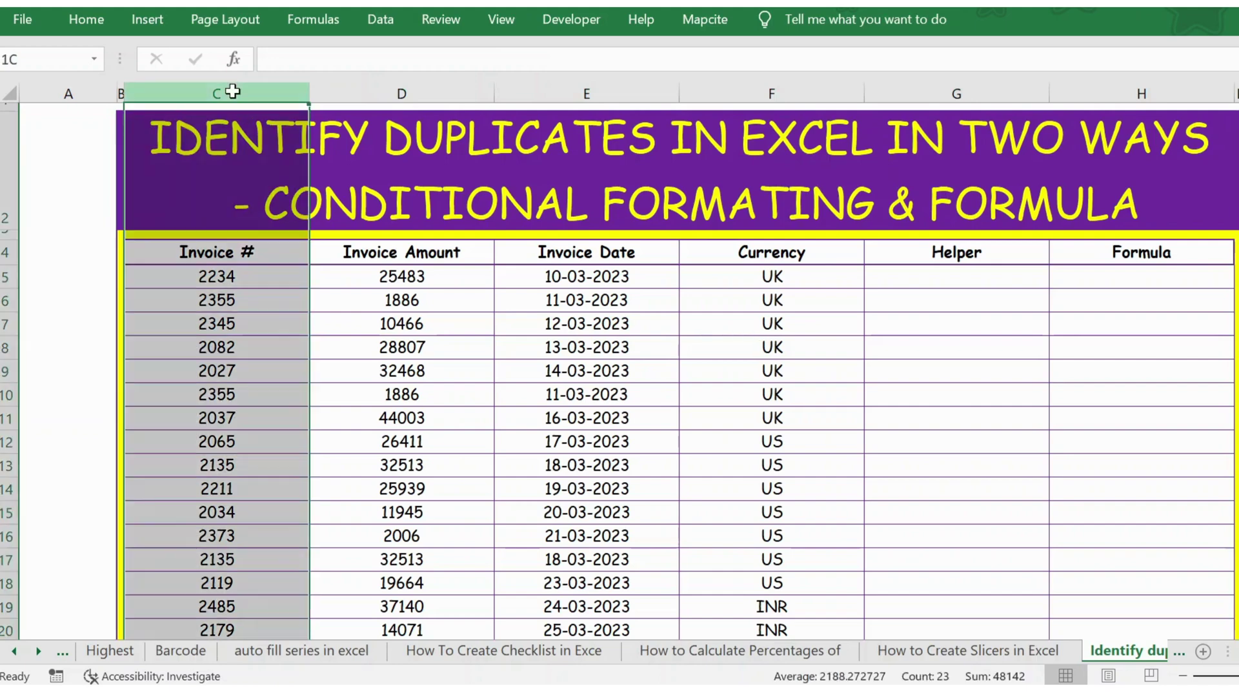
{"action": "left_click", "coordinate": [411, 89]}
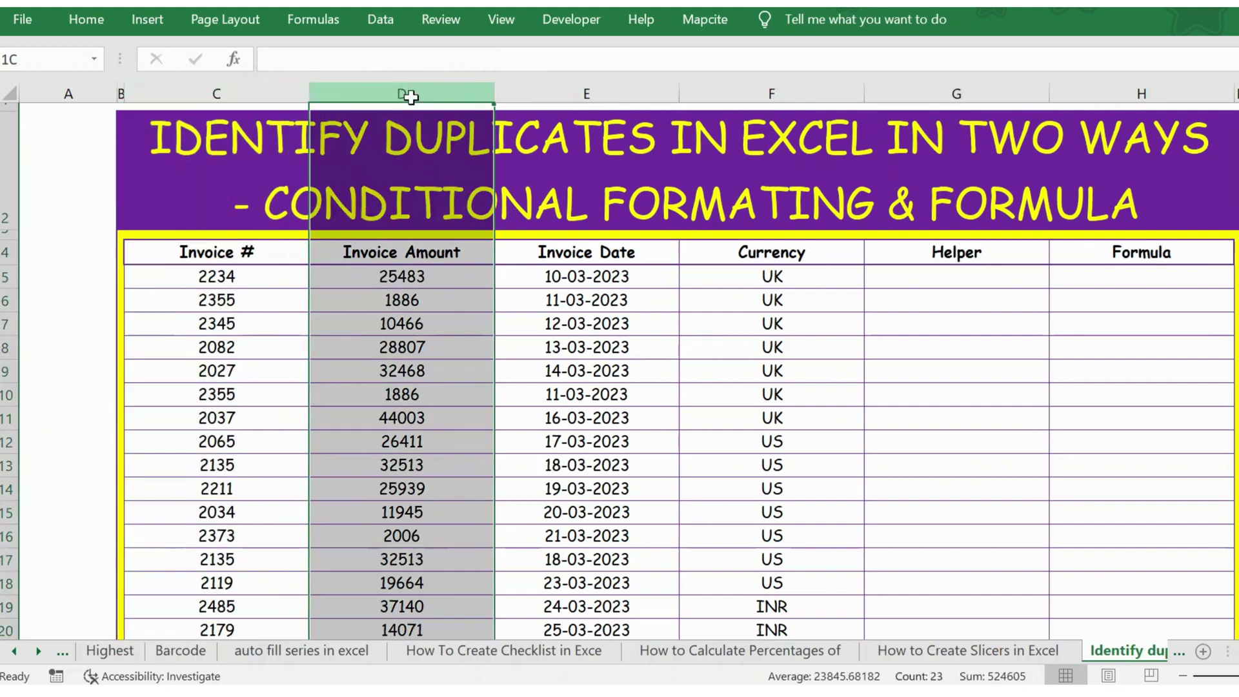
{"action": "left_click", "coordinate": [607, 90]}
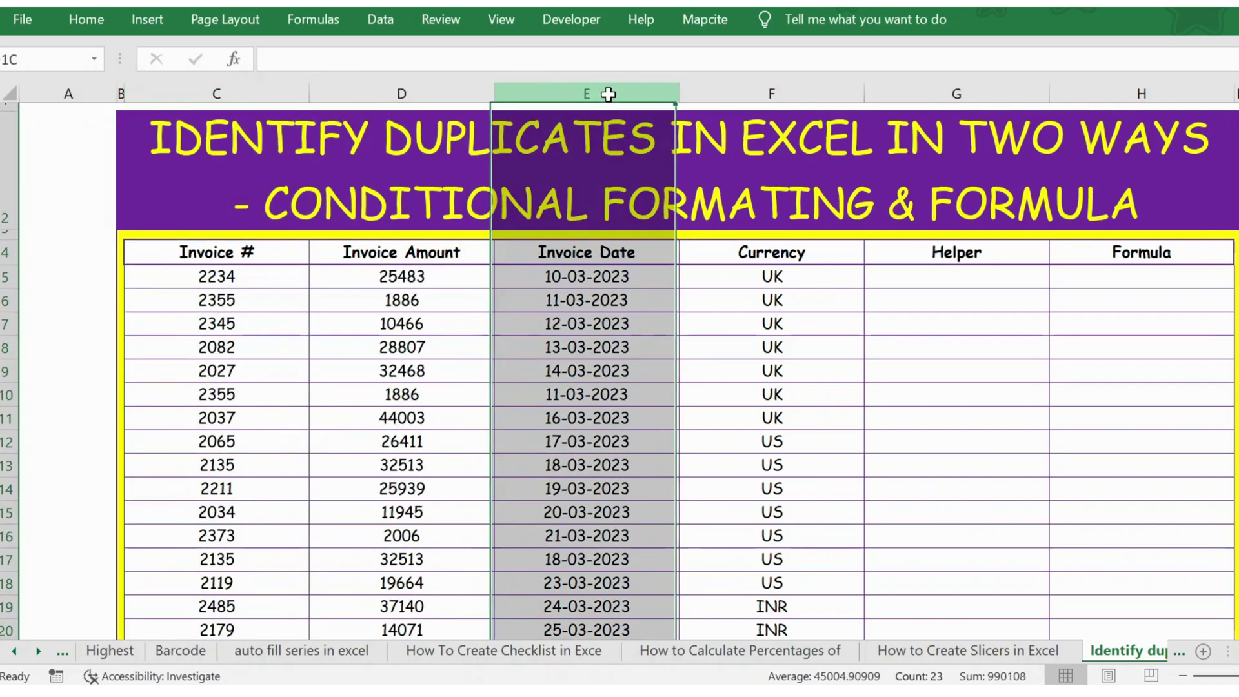
{"action": "left_click", "coordinate": [761, 90]}
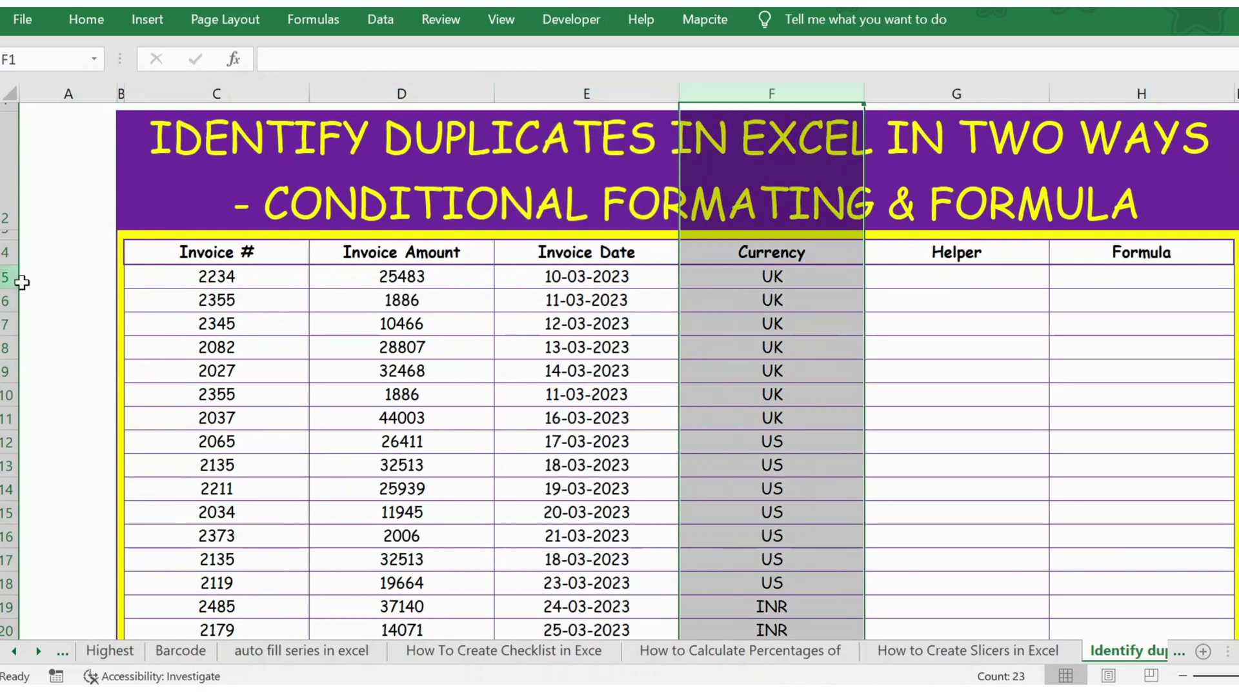
{"action": "left_click", "coordinate": [8, 300]}
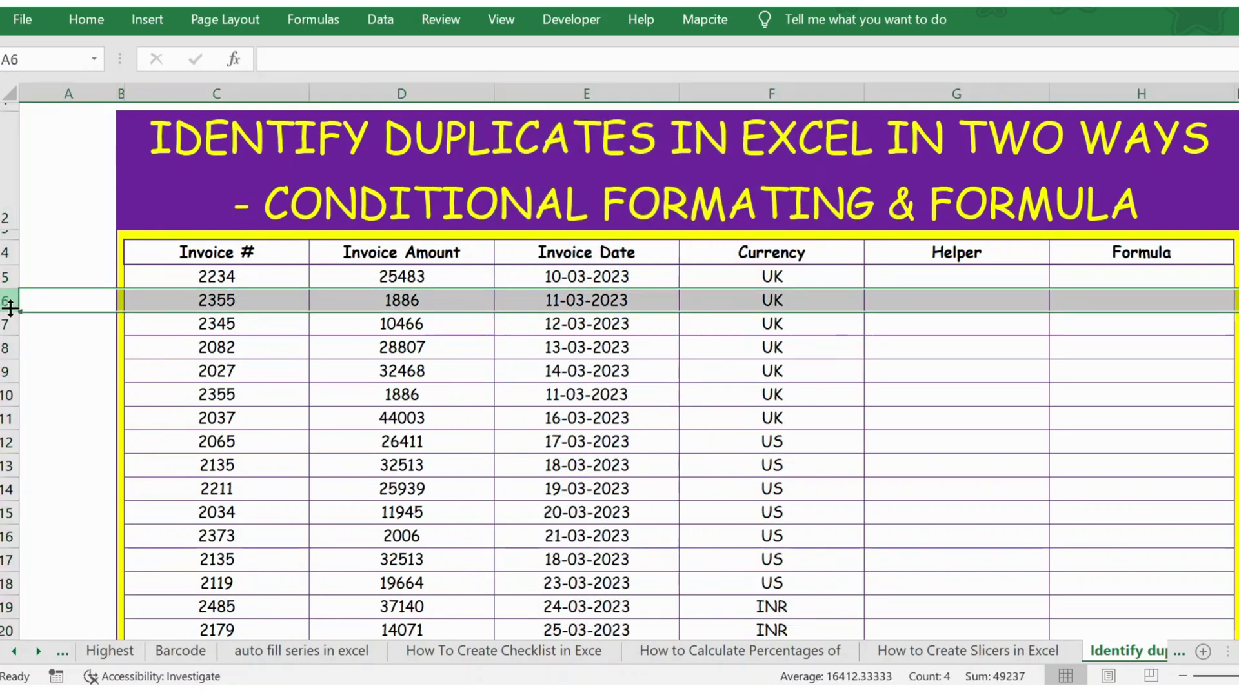
{"action": "left_click", "coordinate": [5, 394], "text": "ctrl"}
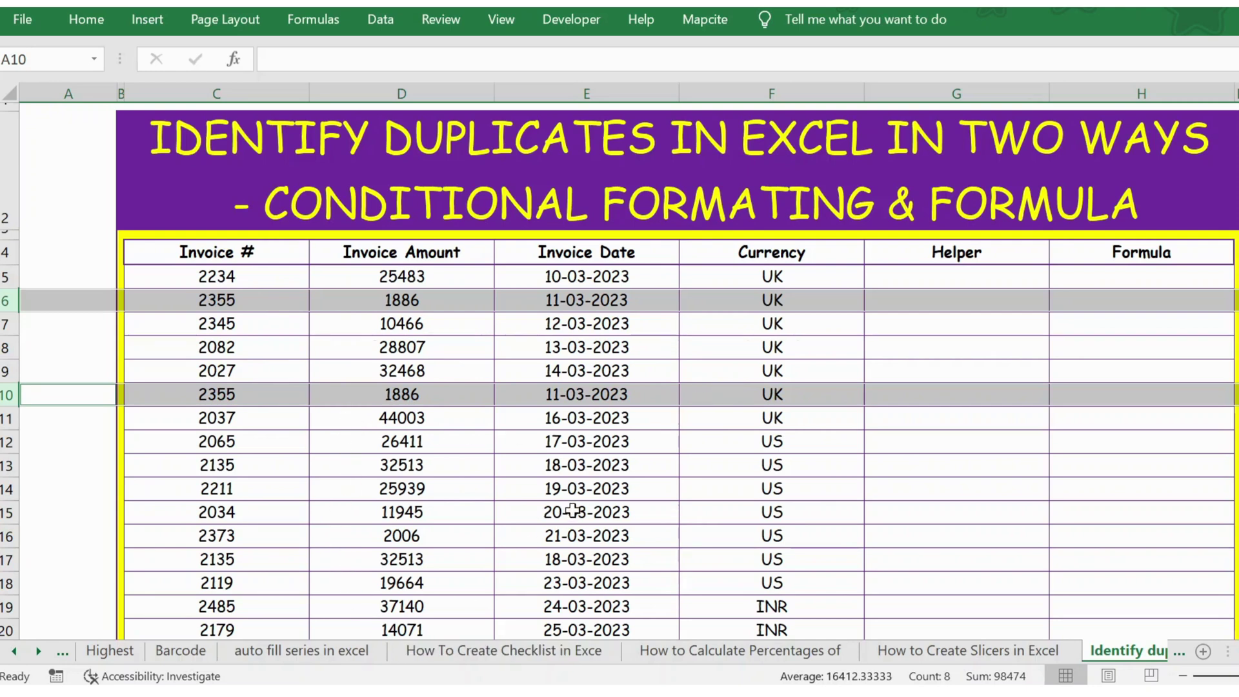
{"action": "left_click", "coordinate": [910, 273]}
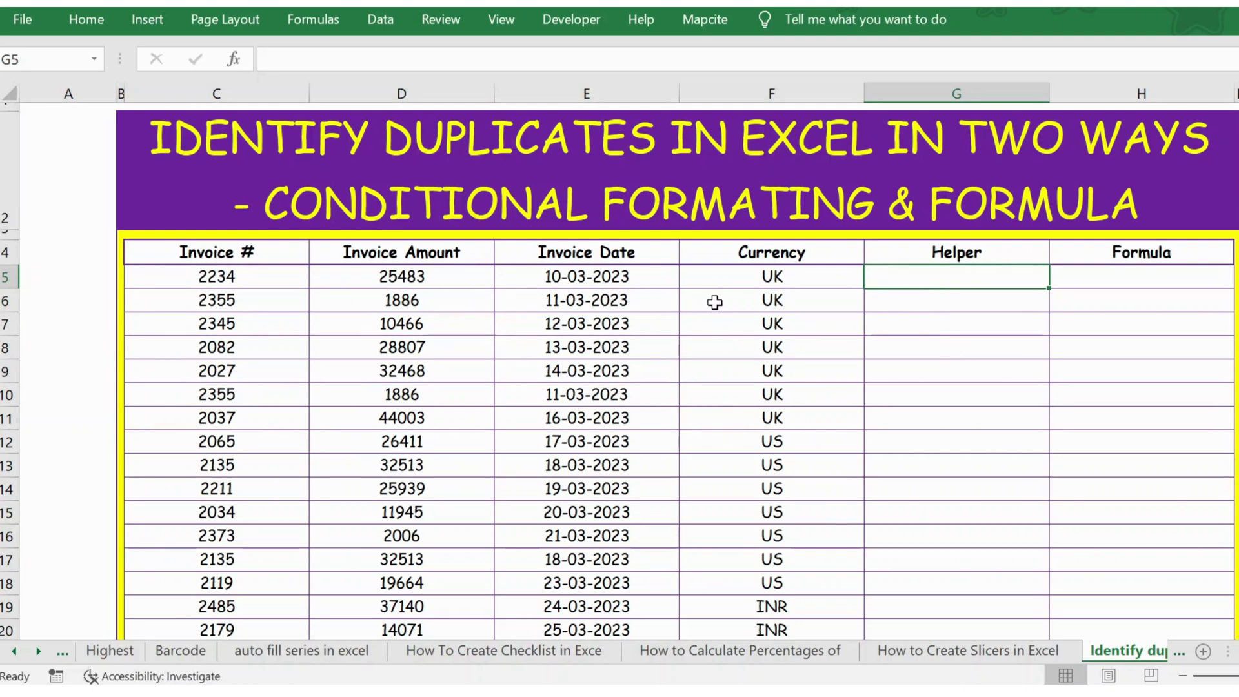
{"action": "type", "text": "=O"}
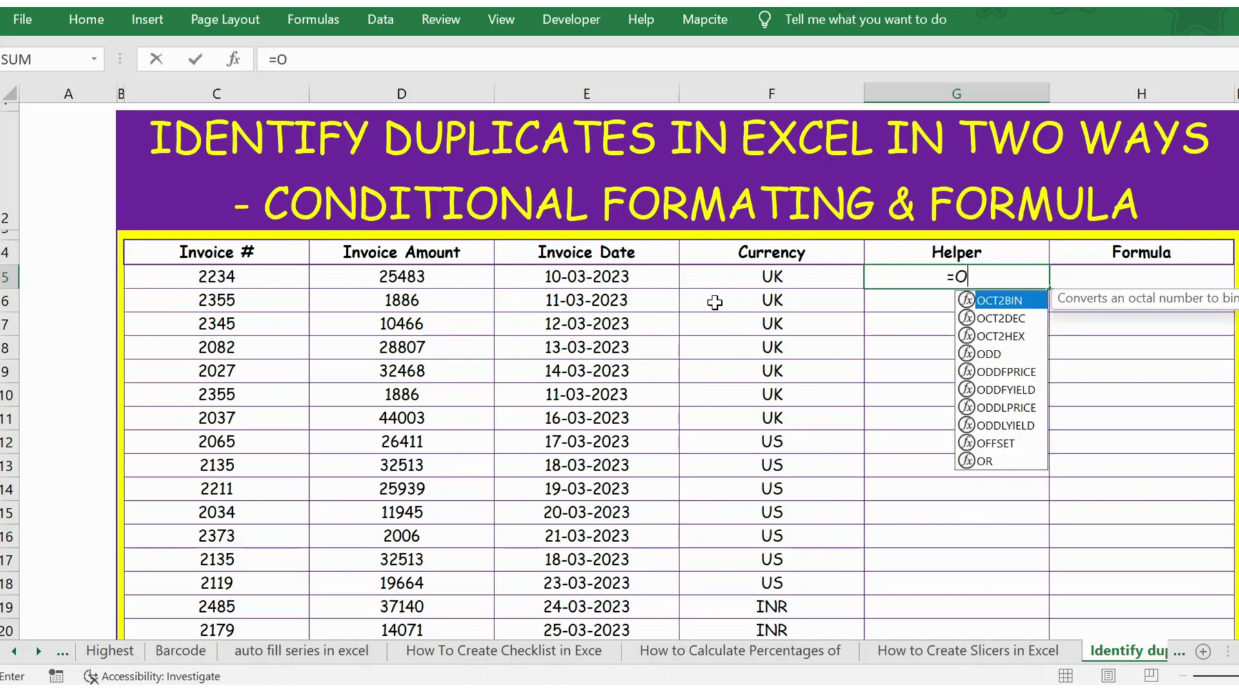
{"action": "key", "text": "BackSpace"}
{"action": "type", "text": "CON"}
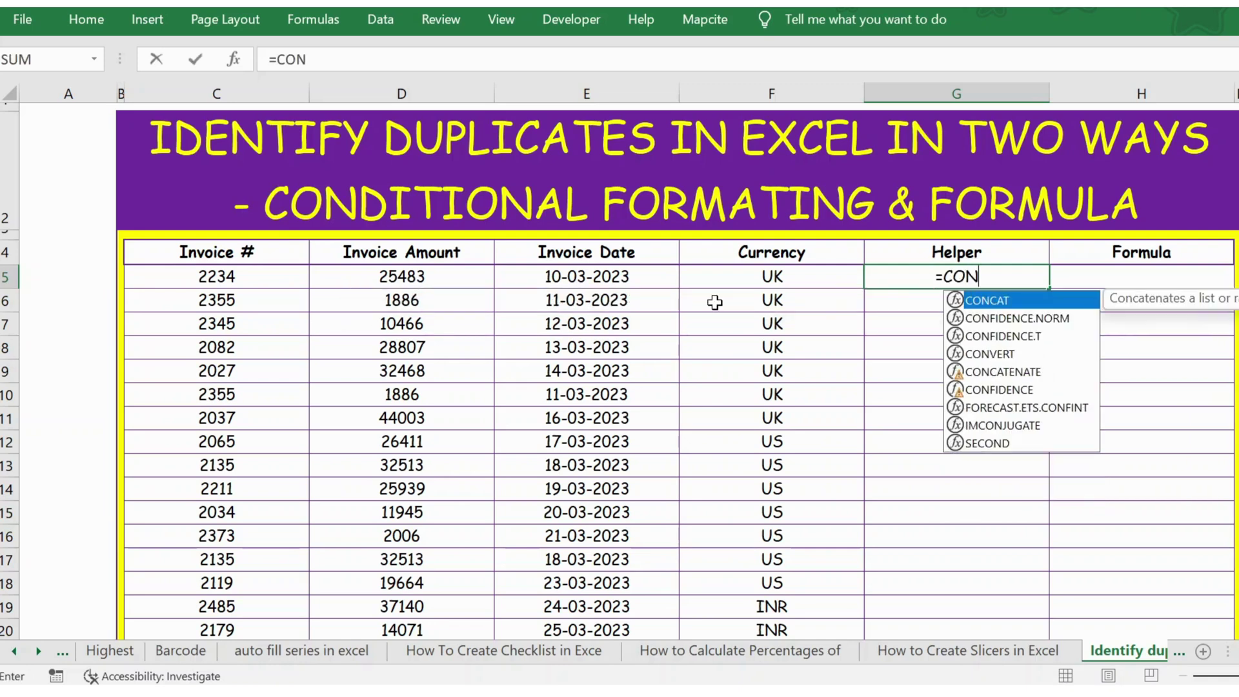
{"action": "type", "text": "CAT"}
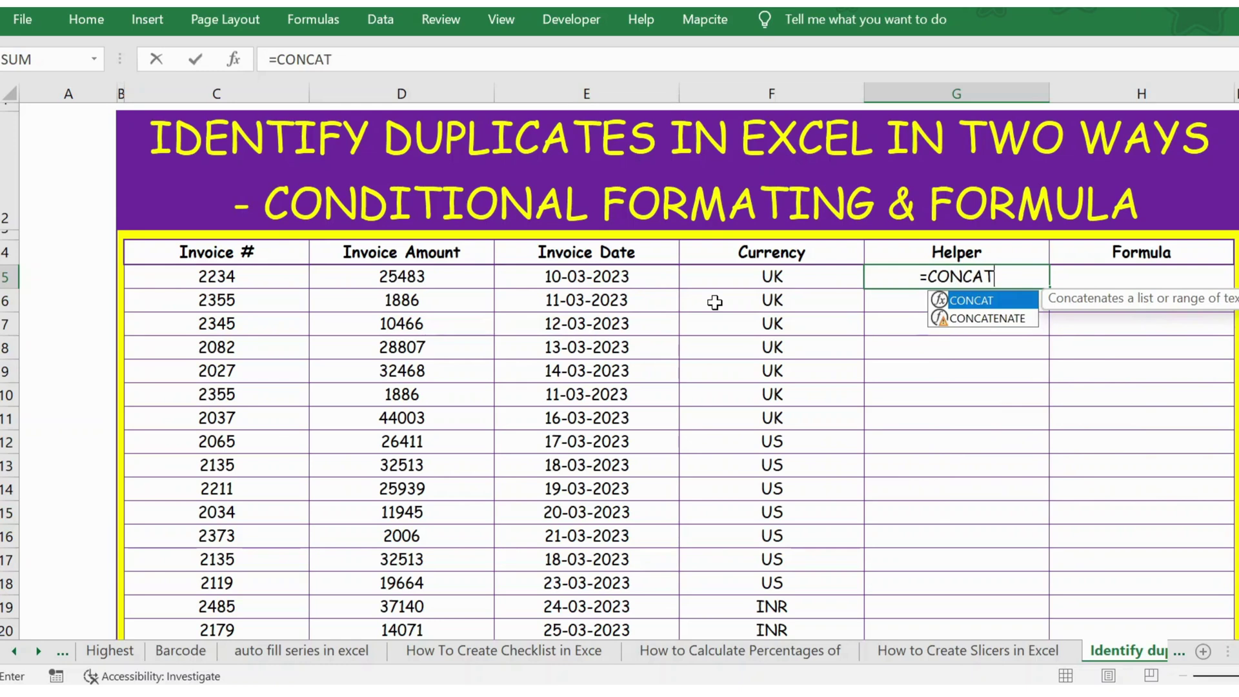
{"action": "type", "text": "("}
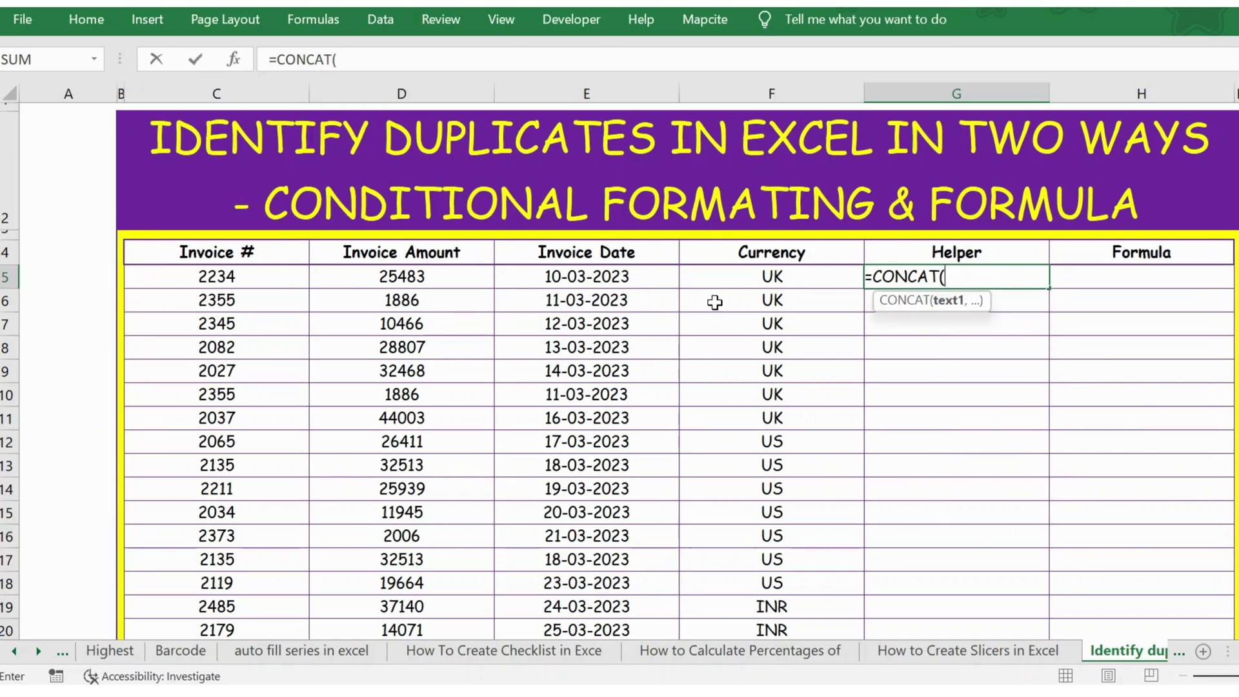
{"action": "left_click", "coordinate": [226, 279]}
{"action": "type", "text": ","}
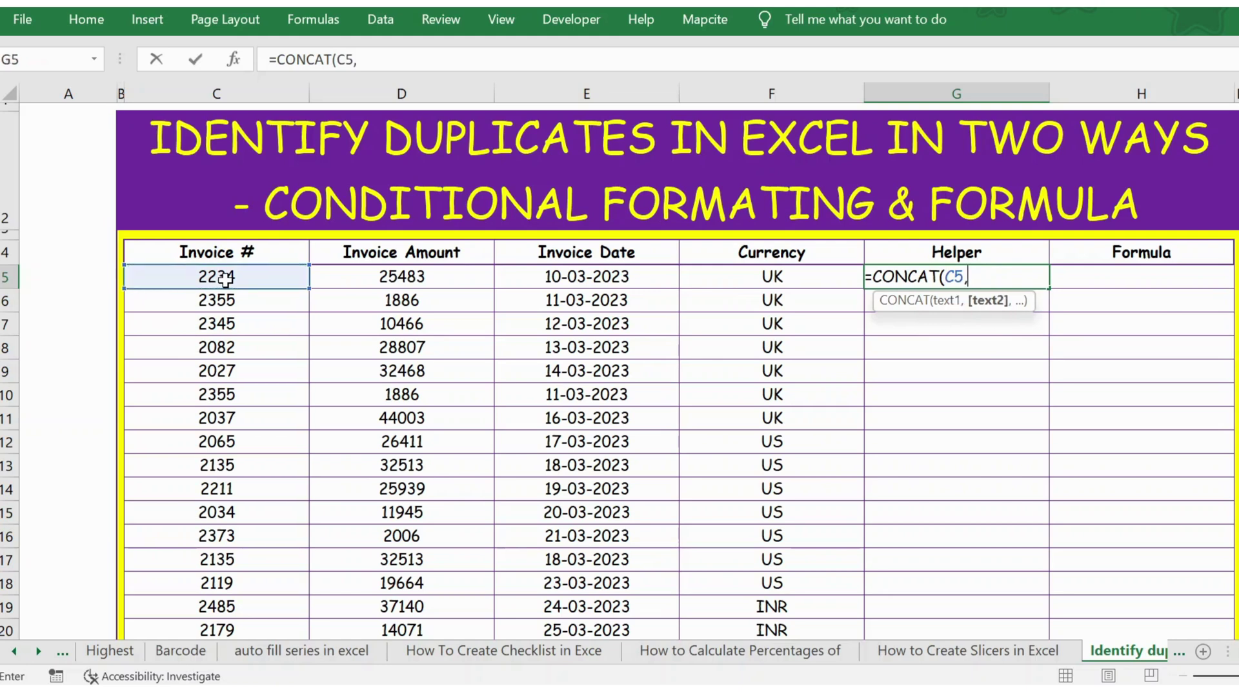
{"action": "left_click", "coordinate": [389, 277]}
{"action": "type", "text": ","}
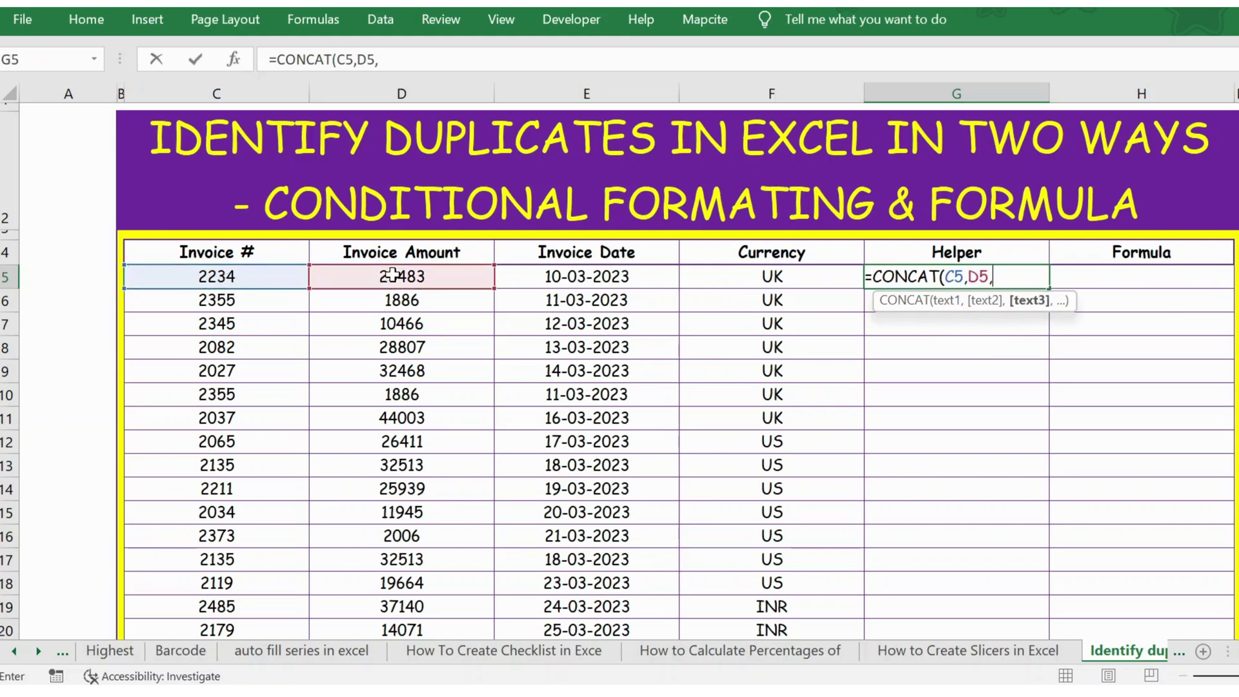
{"action": "left_click", "coordinate": [547, 275]}
{"action": "type", "text": ","}
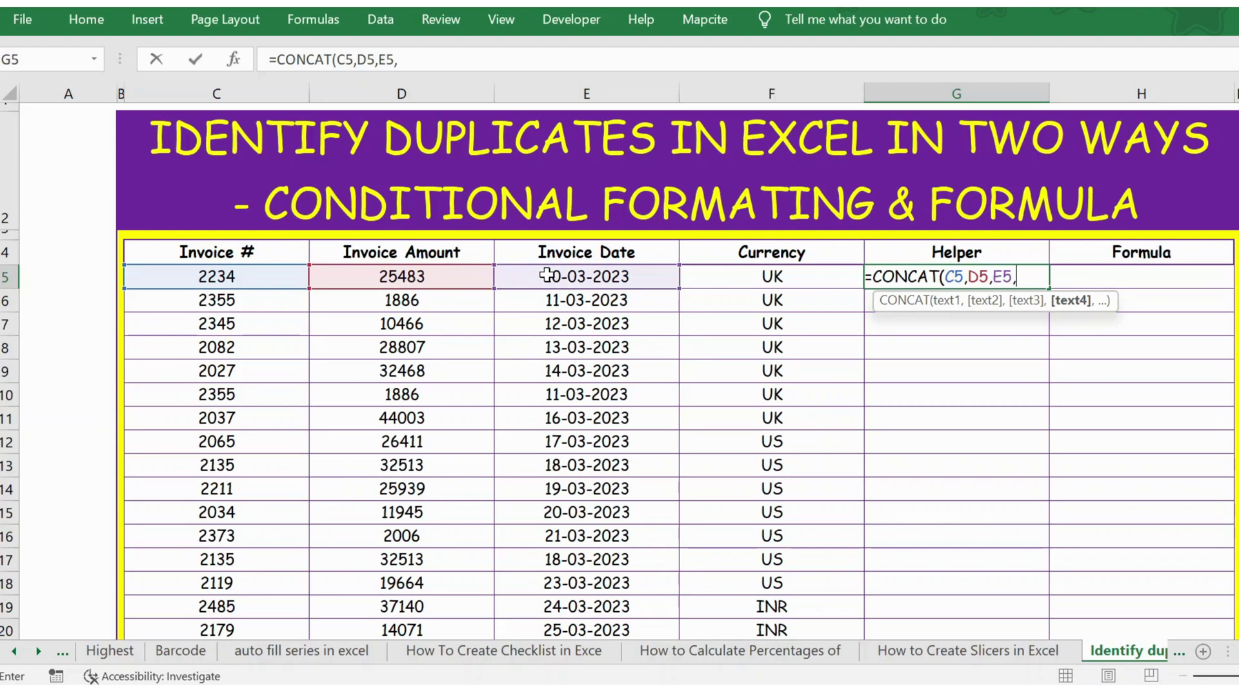
{"action": "left_click", "coordinate": [710, 275]}
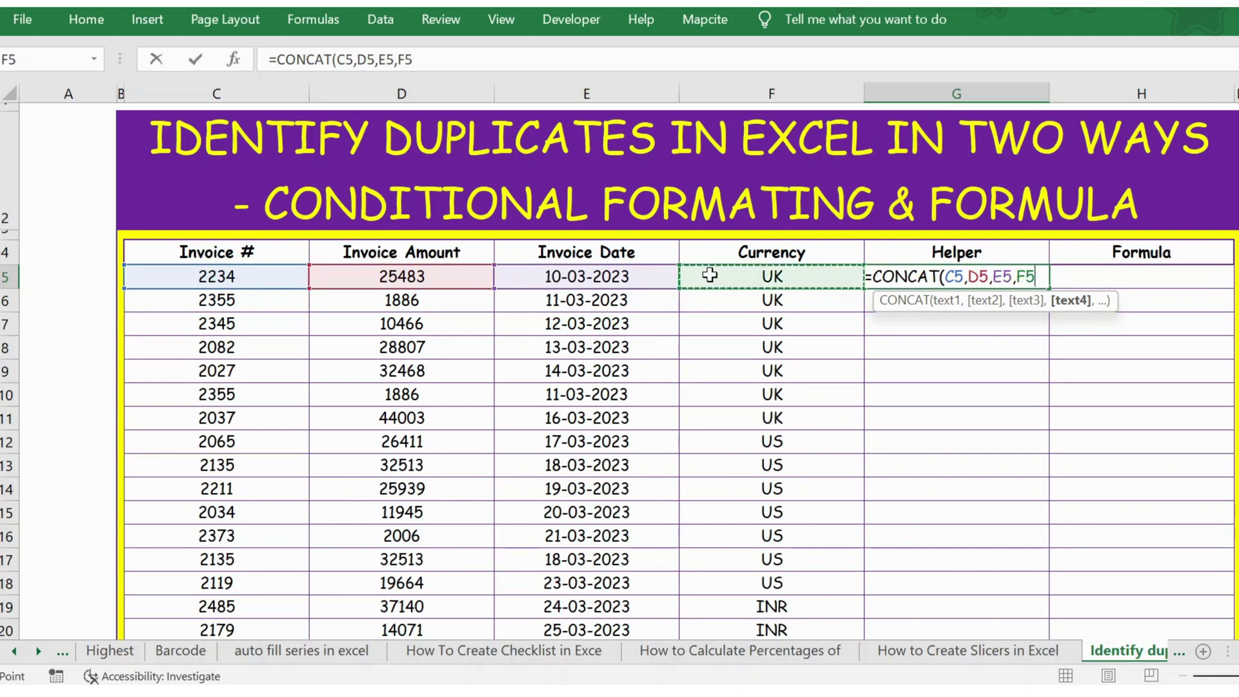
{"action": "type", "text": ")"}
{"action": "key", "text": "Return"}
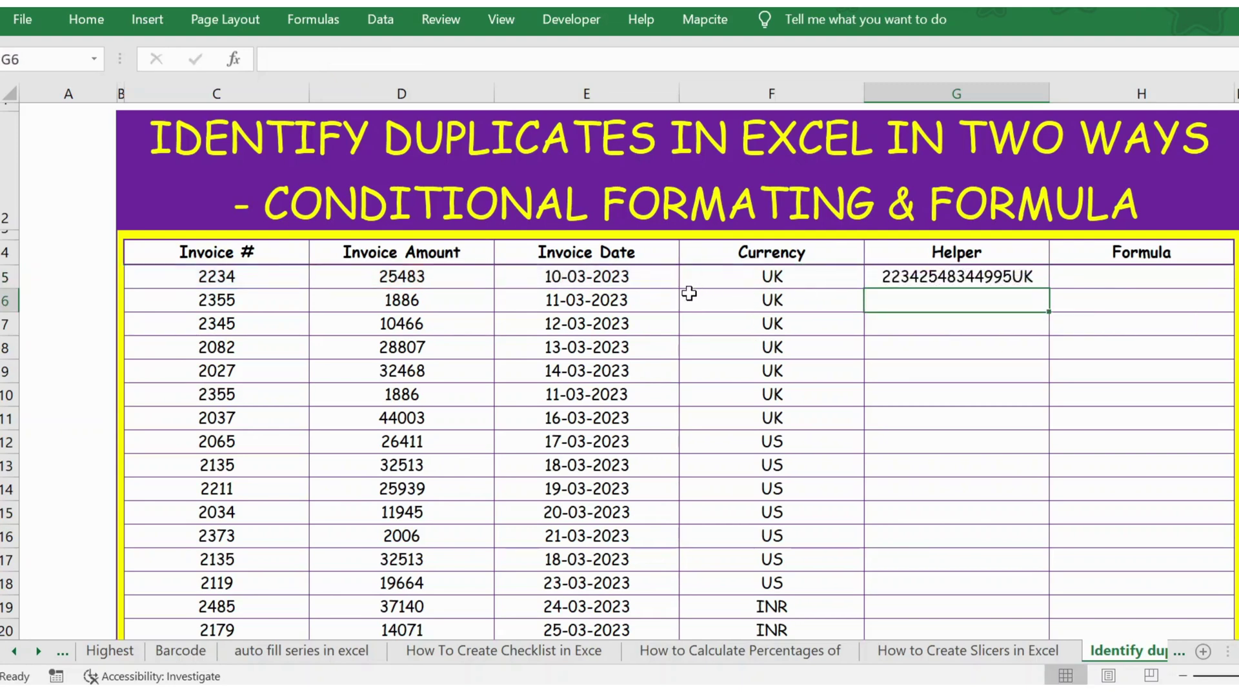
{"action": "left_click", "coordinate": [908, 281]}
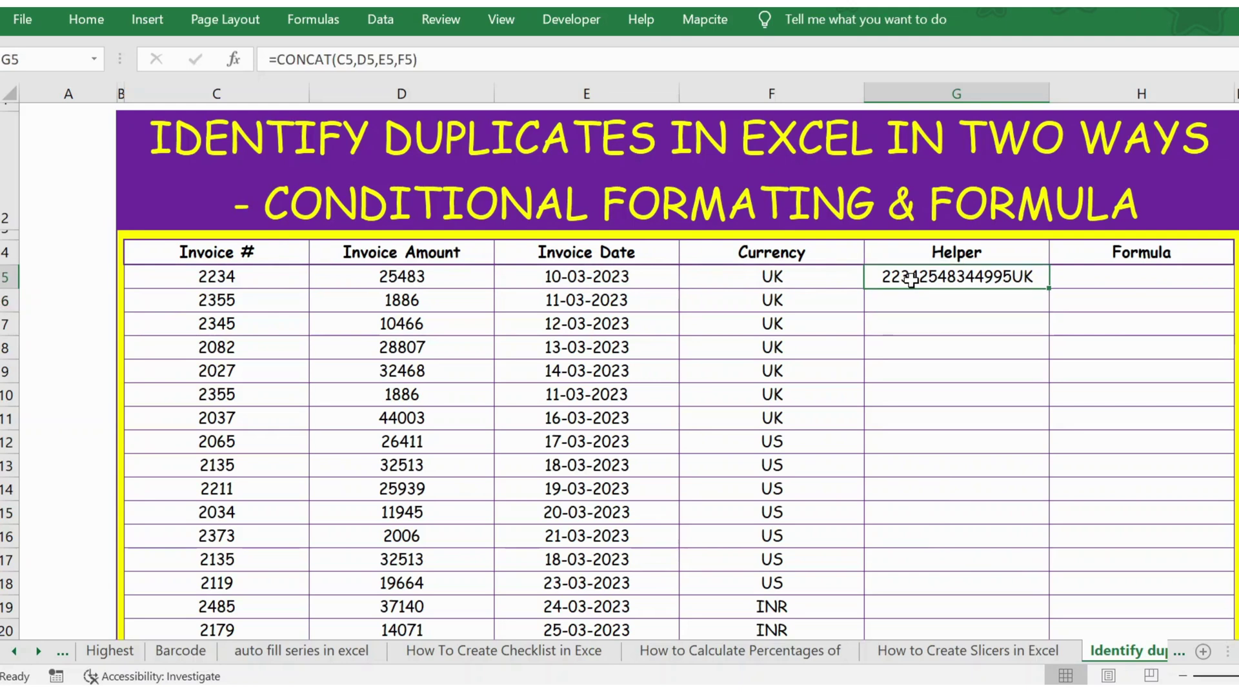
Copy the CONCAT helper formula from G5 down to G20.
{"action": "double_click", "coordinate": [1049, 288]}
{"action": "left_click", "coordinate": [968, 271]}
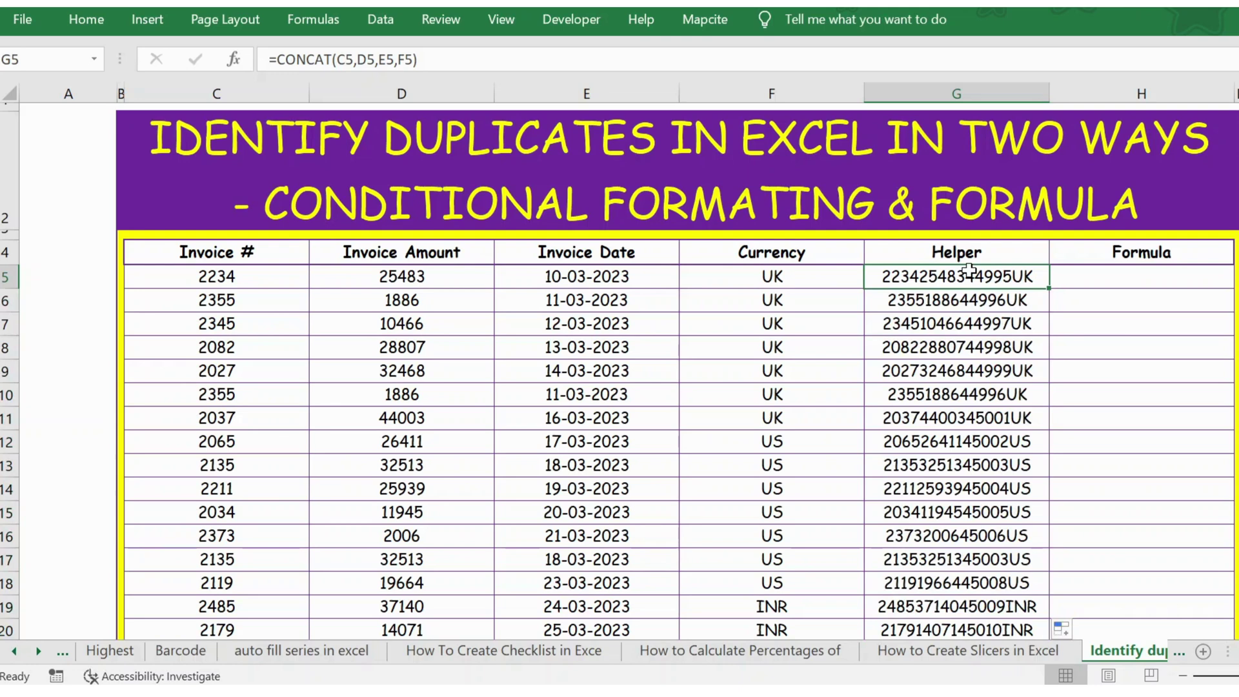
{"action": "key", "text": "shift+space"}
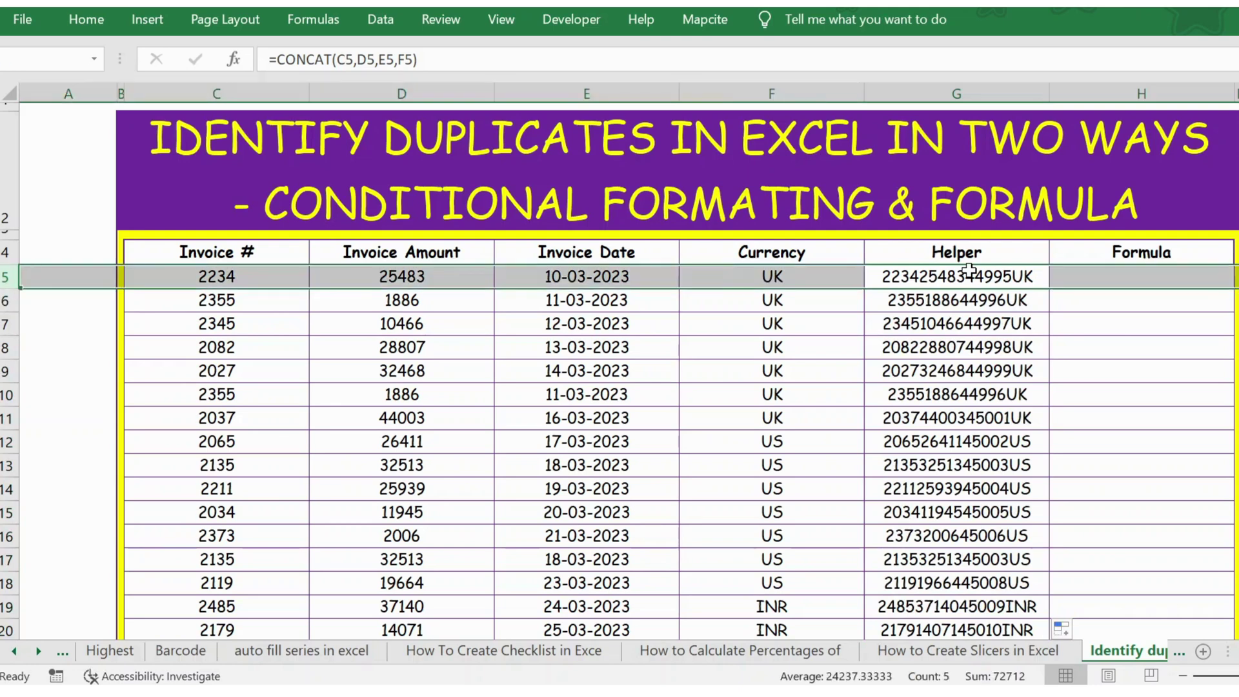
{"action": "left_click", "coordinate": [380, 298]}
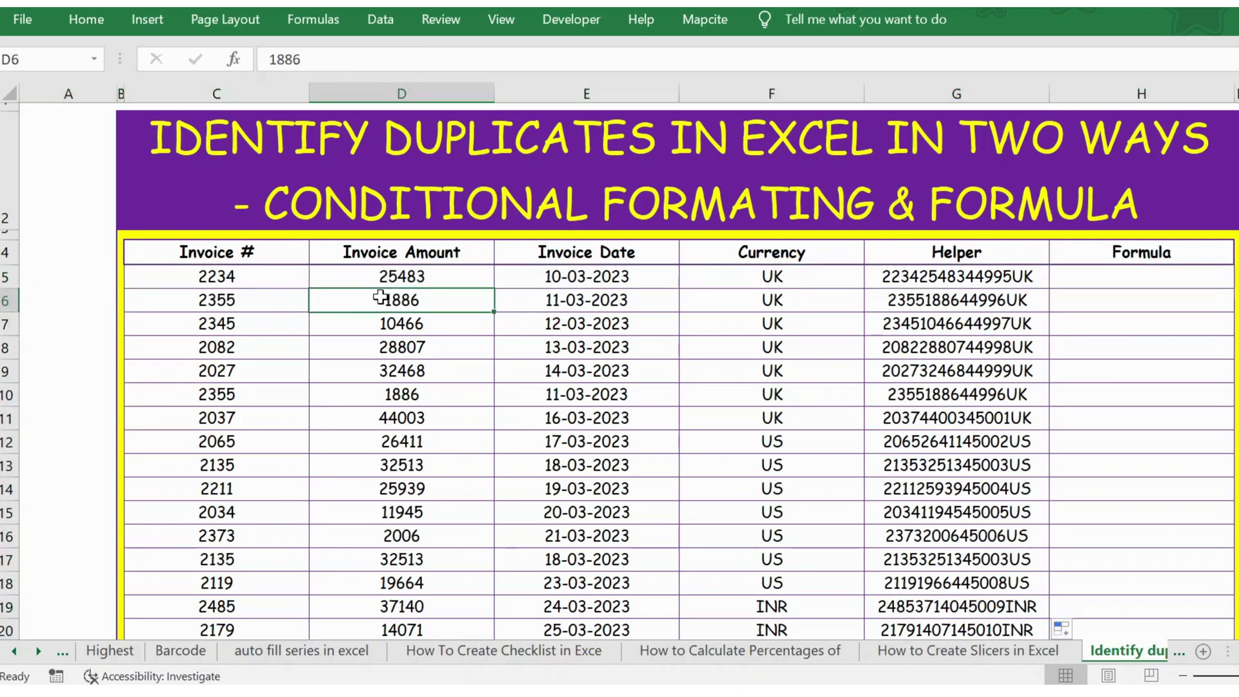
{"action": "key", "text": "shift+space"}
{"action": "left_click", "coordinate": [5, 393], "text": "ctrl"}
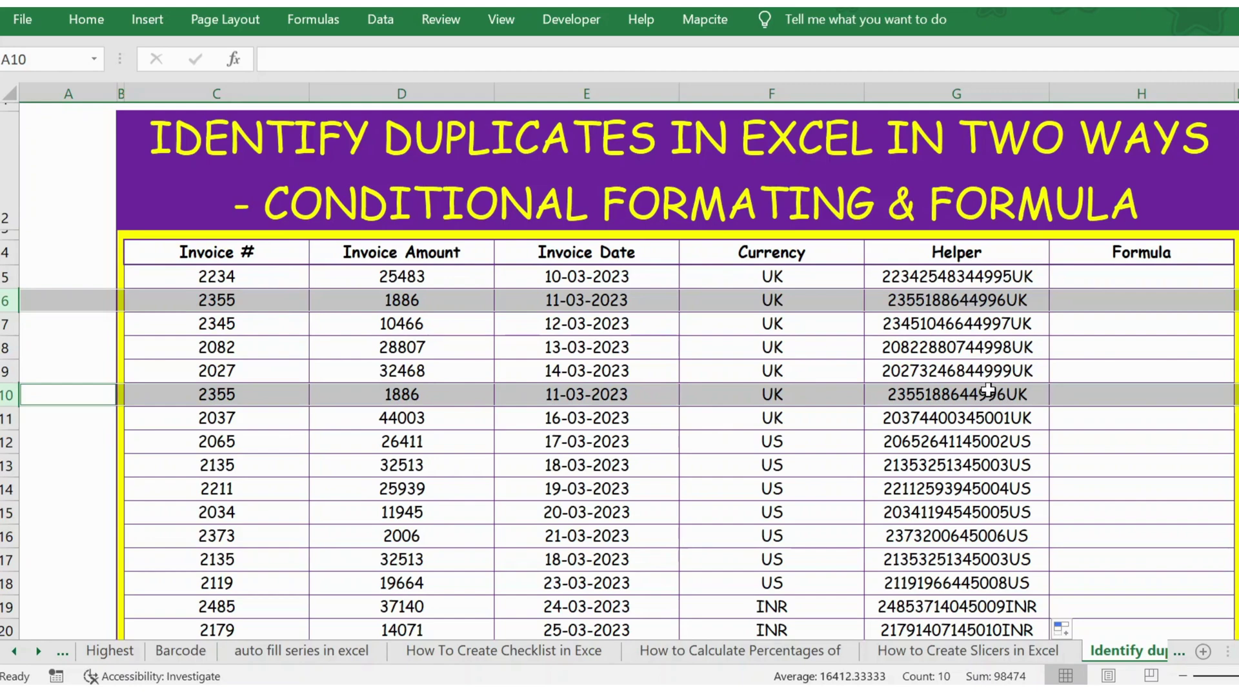
{"action": "left_click", "coordinate": [1109, 282]}
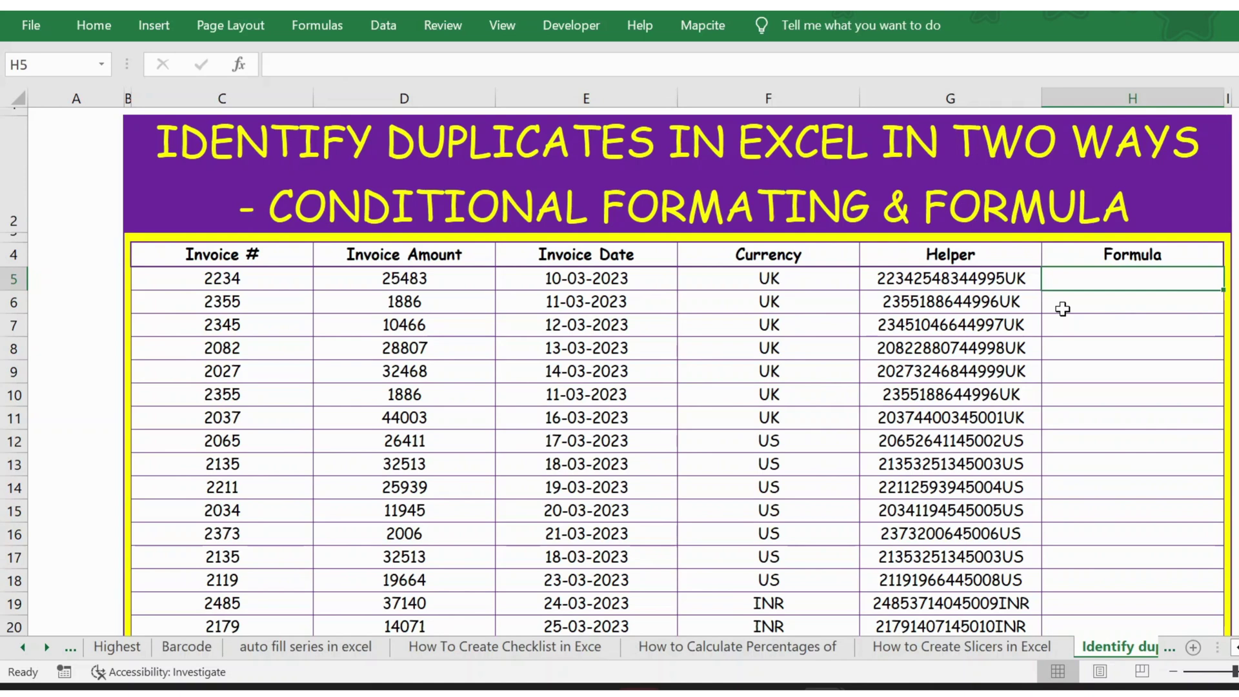
Enter =COUNTIF($G$5:$G$26,G5) in H5, which returns 1 for the first invoice.
{"action": "type", "text": "="}
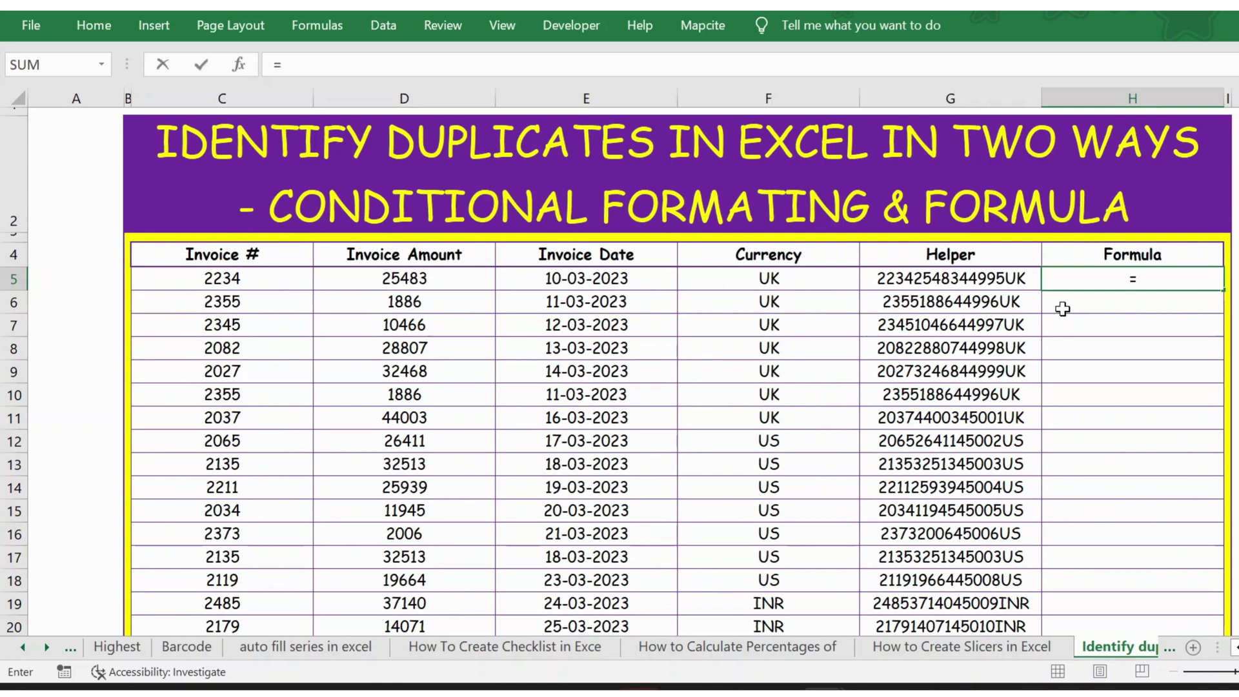
{"action": "type", "text": "COUNT"}
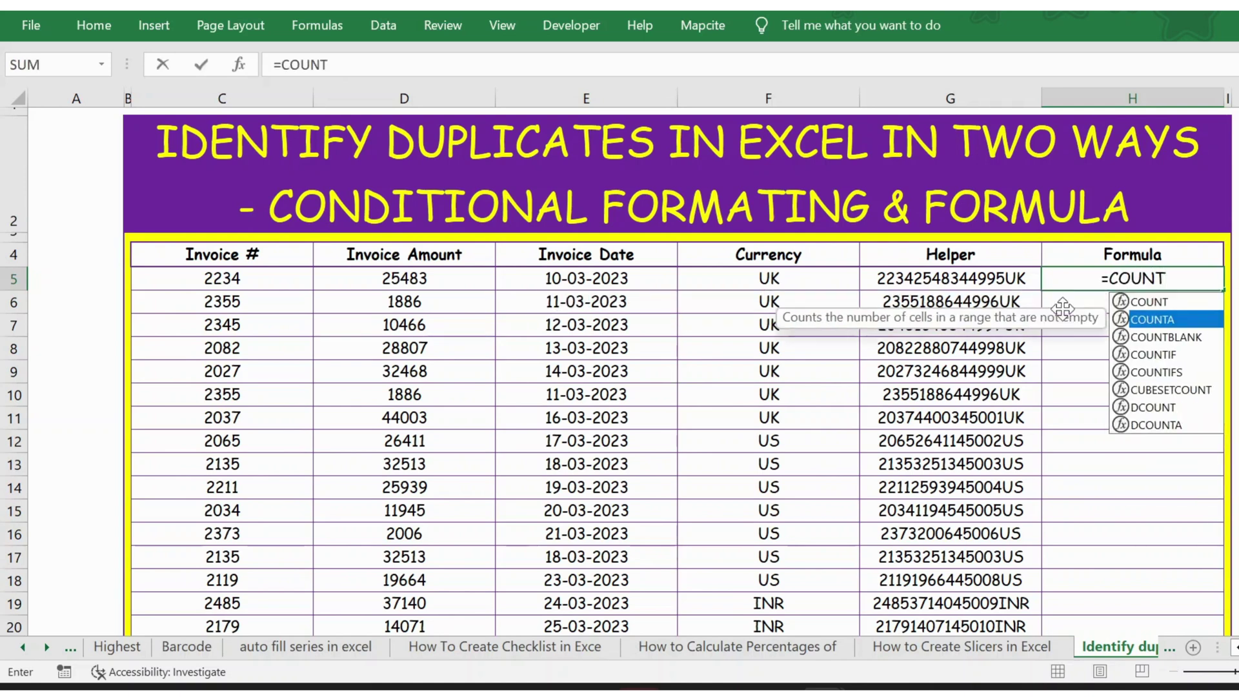
{"action": "key", "text": "Down"}
{"action": "key", "text": "Down"}
{"action": "key", "text": "Tab"}
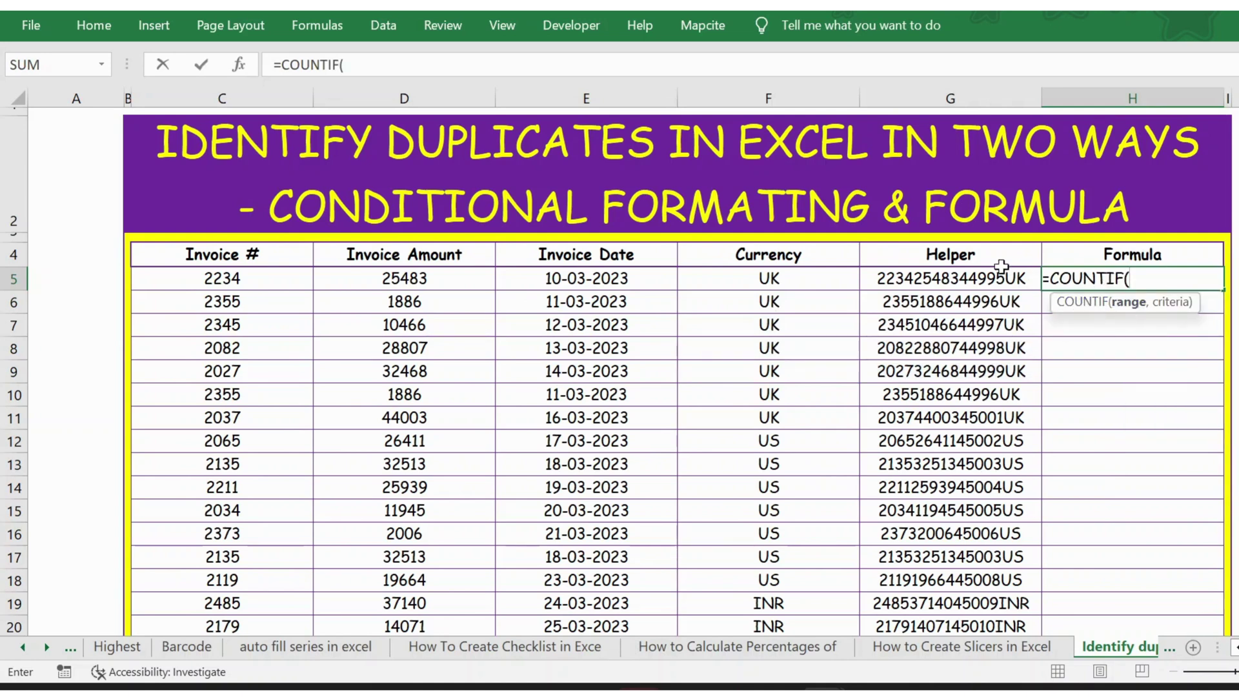
{"action": "left_click", "coordinate": [954, 276]}
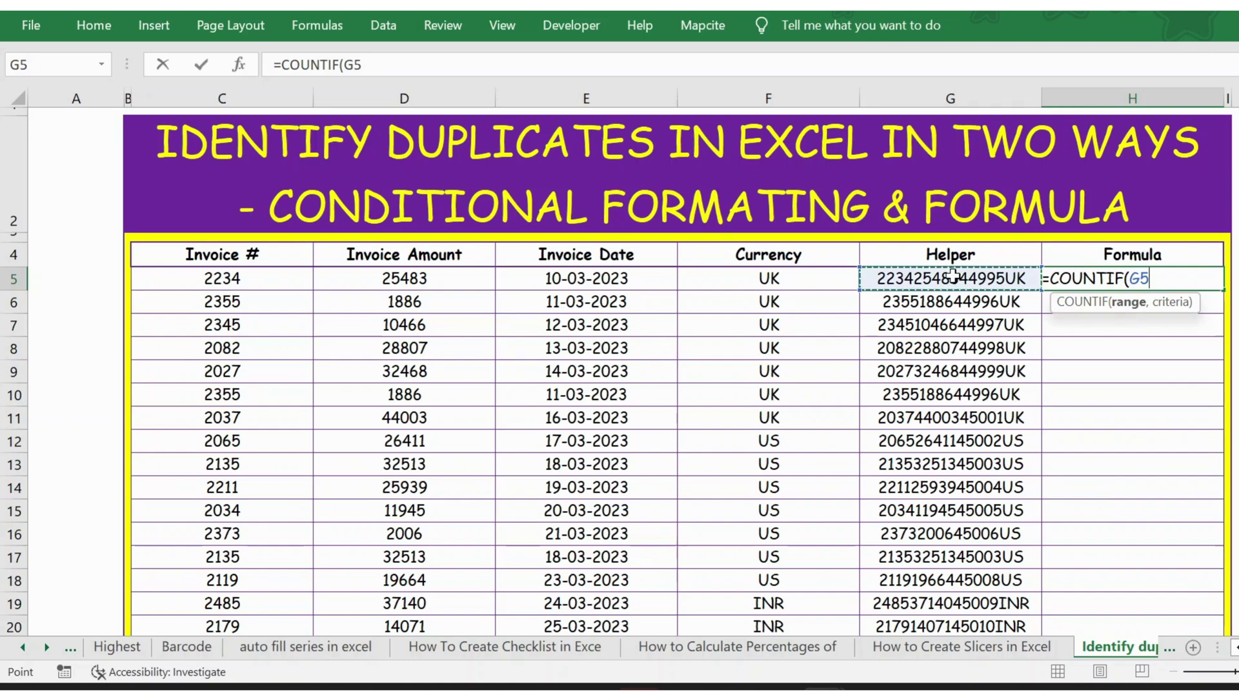
{"action": "key", "text": "ctrl+shift+Down"}
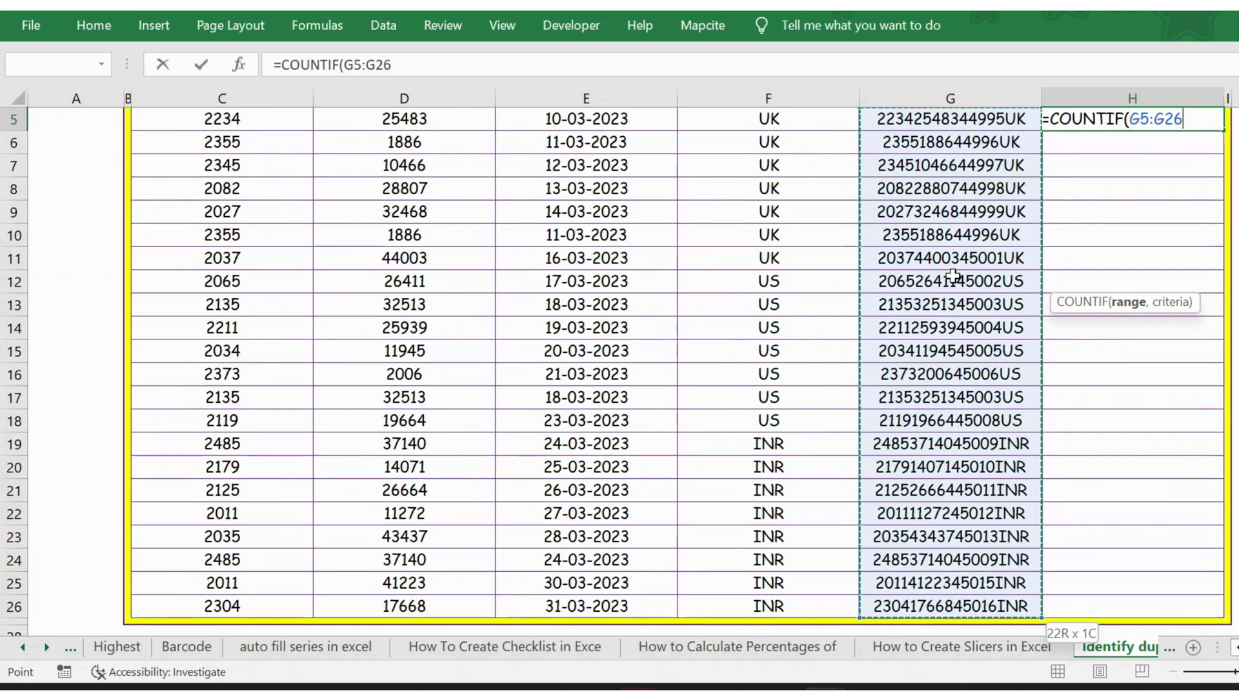
{"action": "key", "text": "F4"}
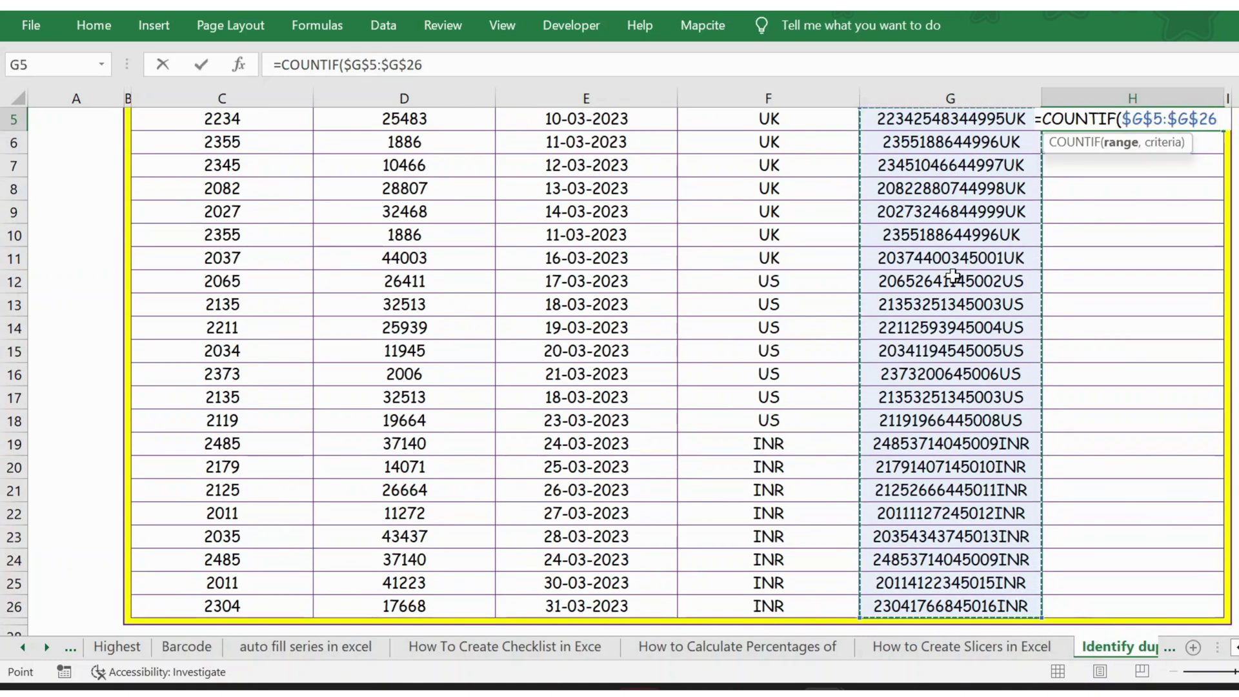
{"action": "type", "text": ","}
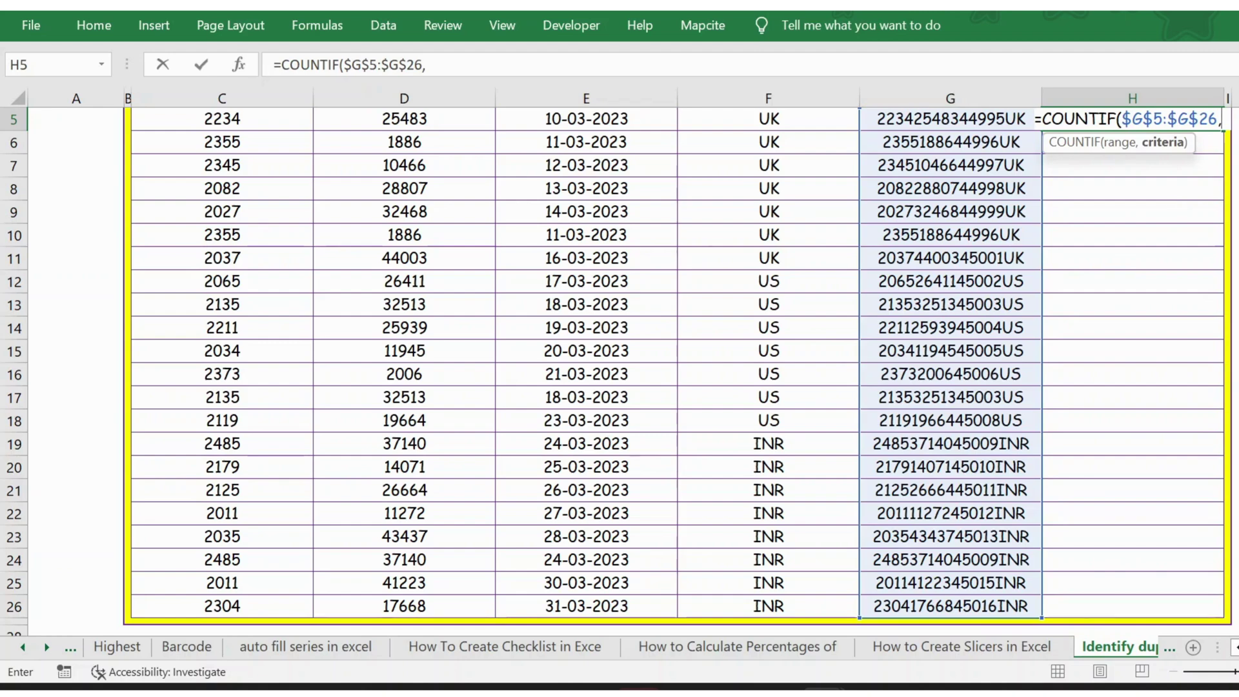
{"action": "scroll", "coordinate": [678, 368], "scroll_direction": "up", "scroll_amount": 2}
{"action": "left_click", "coordinate": [944, 280]}
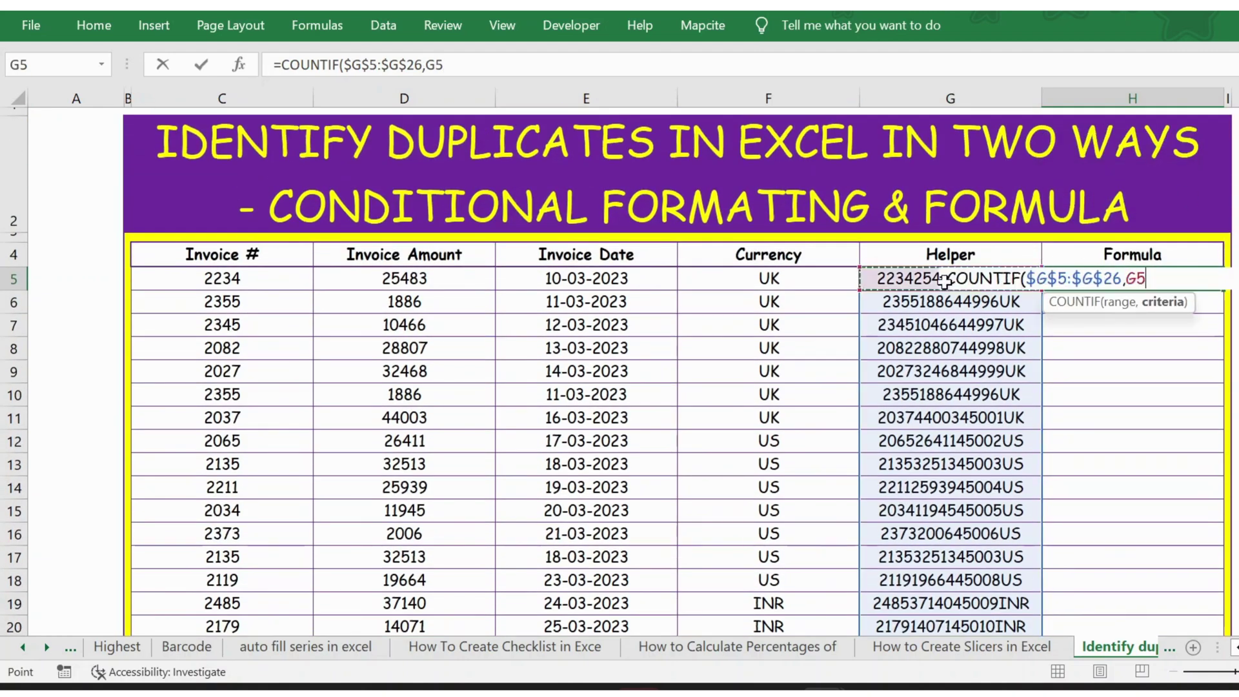
{"action": "type", "text": ")"}
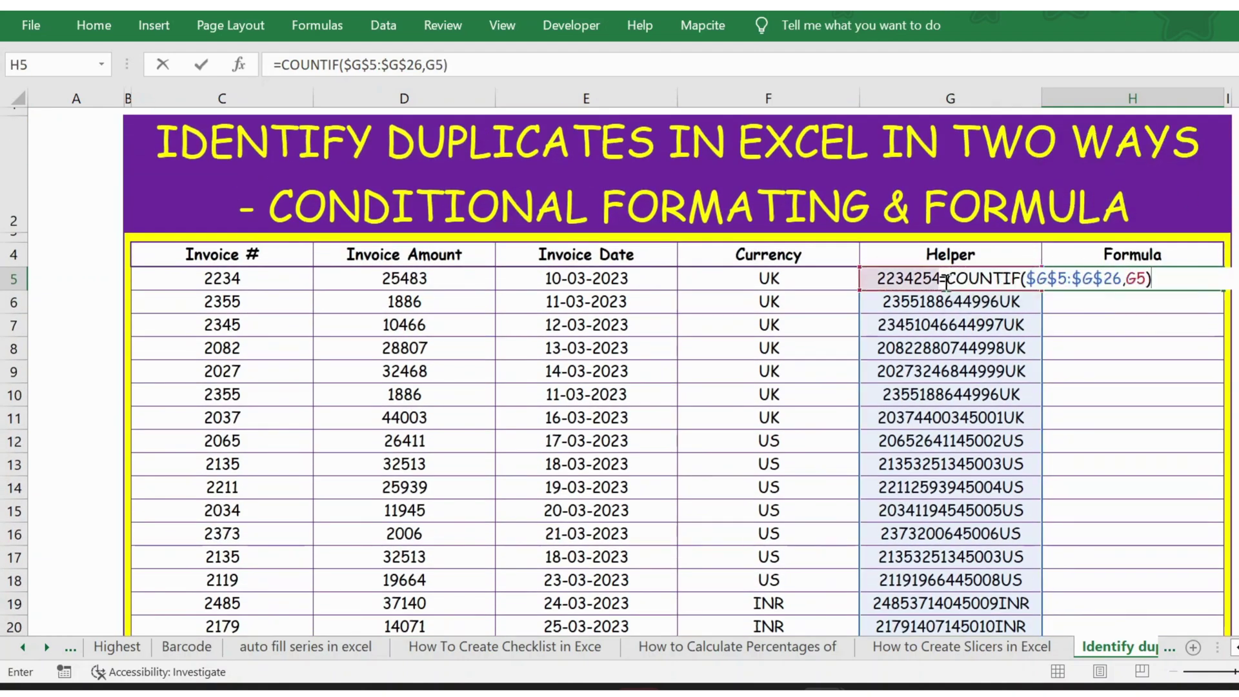
{"action": "key", "text": "Return"}
{"action": "left_click", "coordinate": [1096, 276]}
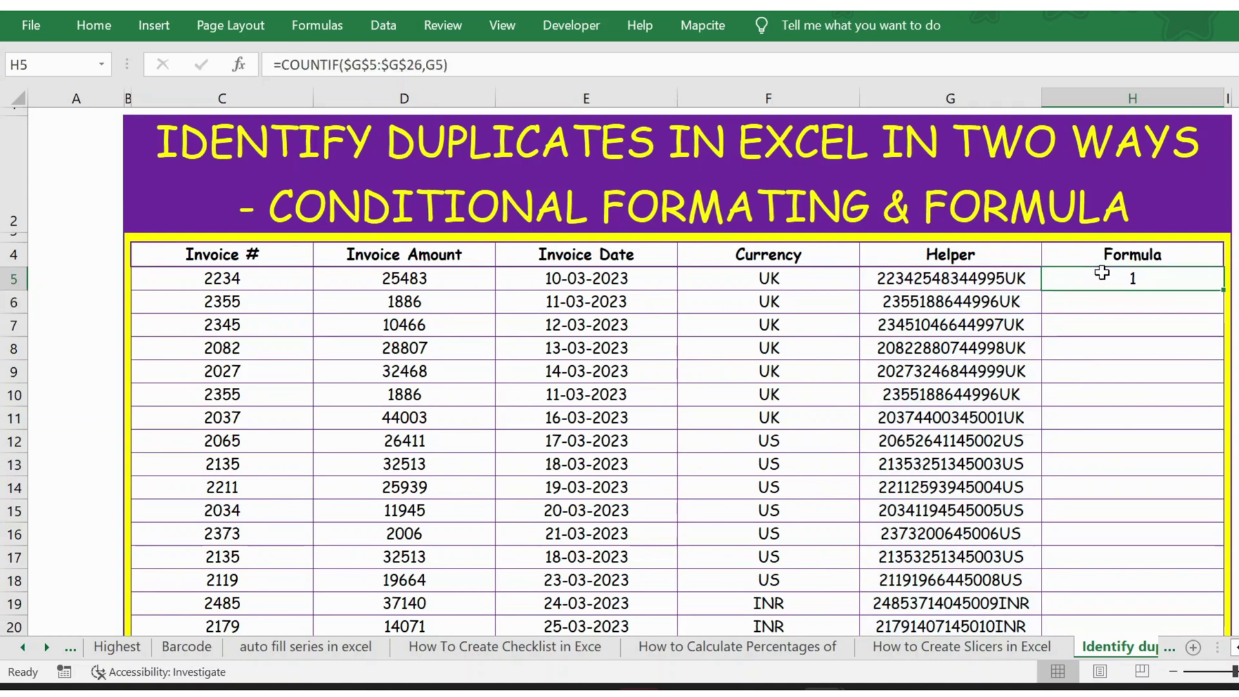
Copy the COUNTIF formula from H5 down to H26 and check the copied counts.
{"action": "double_click", "coordinate": [1224, 290]}
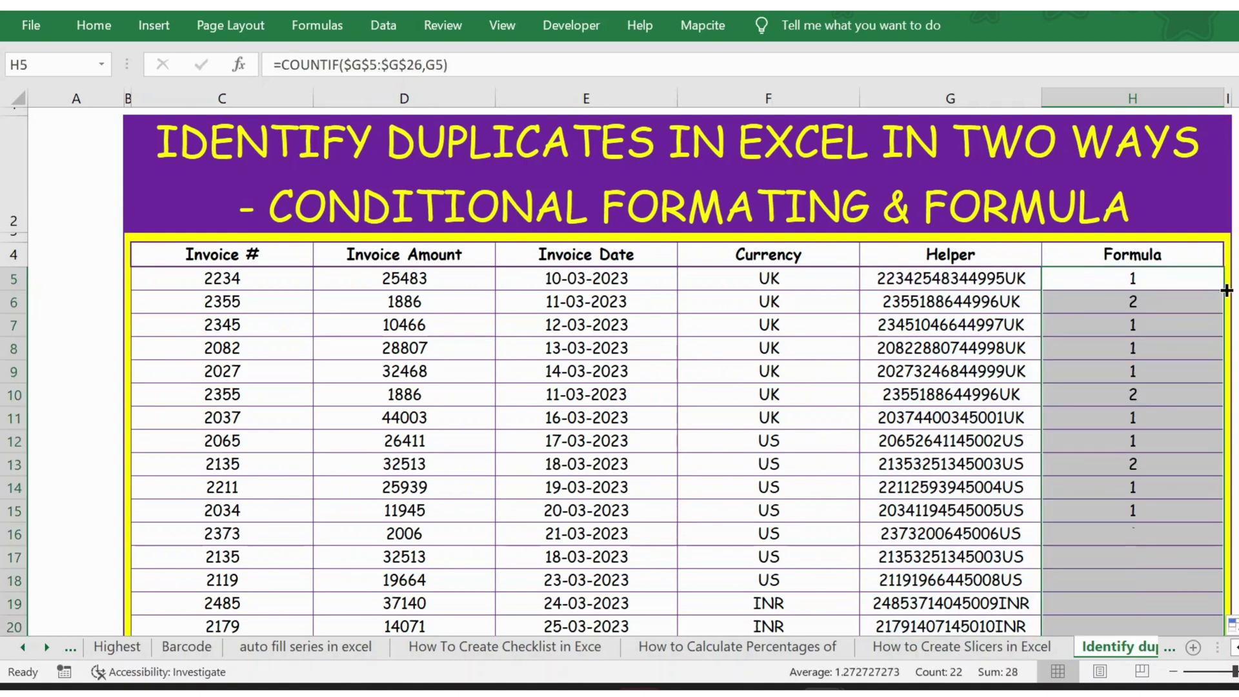
{"action": "left_click", "coordinate": [1126, 272]}
{"action": "left_click", "coordinate": [1100, 299]}
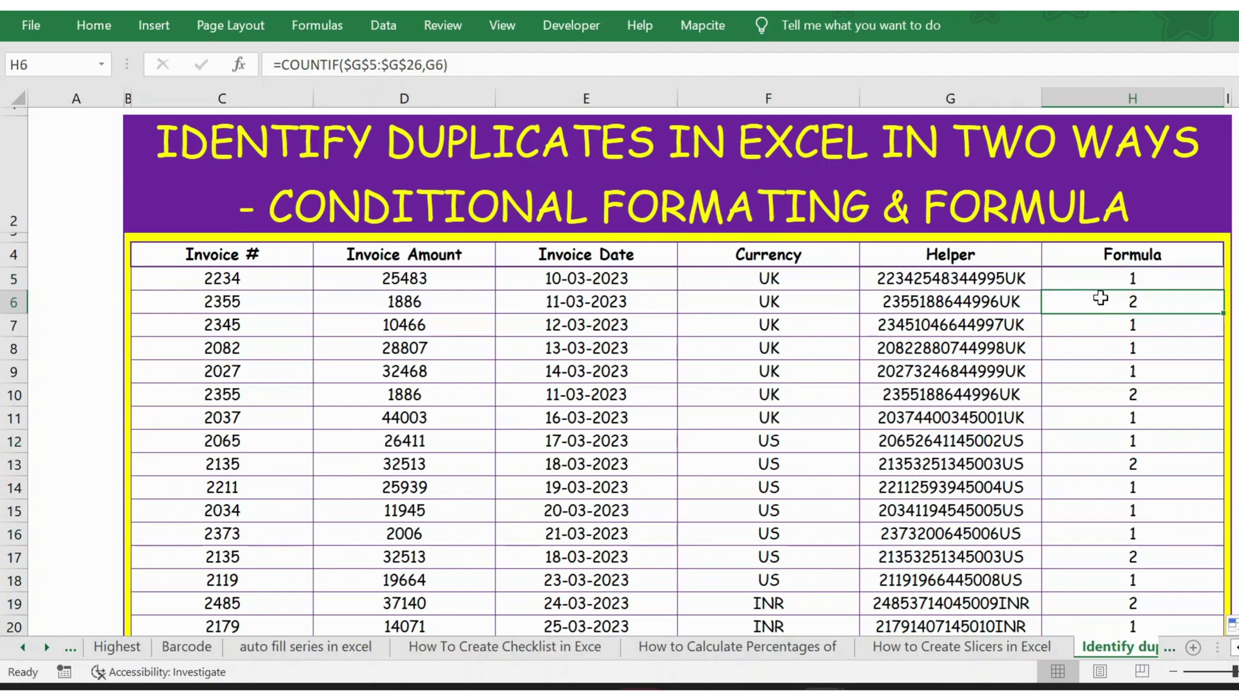
{"action": "key", "text": "Down"}
{"action": "key", "text": "Down"}
{"action": "key", "text": "Down"}
{"action": "key", "text": "Down"}
{"action": "key", "text": "Down"}
{"action": "key", "text": "Down"}
{"action": "key", "text": "Down"}
{"action": "key", "text": "Down"}
{"action": "key", "text": "Down"}
{"action": "key", "text": "Down"}
{"action": "key", "text": "Down"}
{"action": "key", "text": "Down"}
{"action": "key", "text": "Down"}
{"action": "key", "text": "Down"}
{"action": "key", "text": "Down"}
{"action": "key", "text": "Down"}
{"action": "key", "text": "Down"}
{"action": "key", "text": "Down"}
{"action": "key", "text": "Down"}
{"action": "key", "text": "Down"}
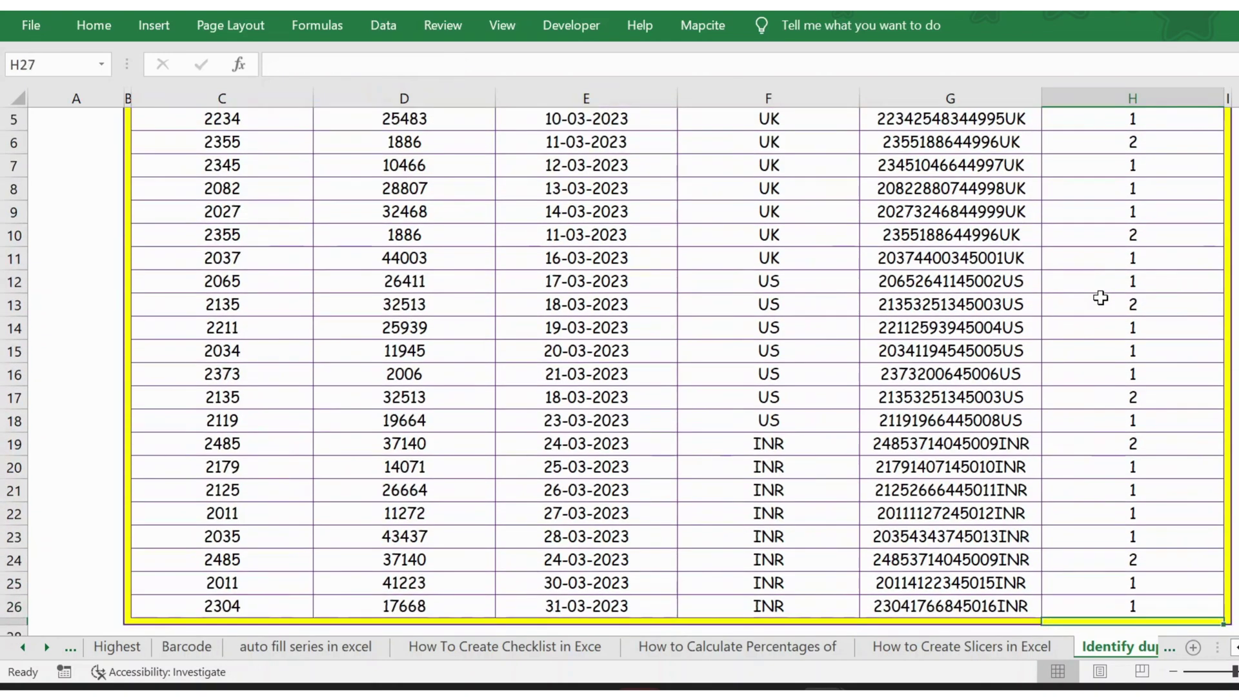
{"action": "key", "text": "Up"}
{"action": "key", "text": "Up"}
{"action": "key", "text": "Up"}
{"action": "key", "text": "Up"}
{"action": "key", "text": "Up"}
{"action": "key", "text": "Up"}
{"action": "key", "text": "Up"}
{"action": "key", "text": "Up"}
{"action": "key", "text": "Up"}
{"action": "key", "text": "Up"}
{"action": "key", "text": "Up"}
{"action": "key", "text": "Up"}
{"action": "key", "text": "Up"}
{"action": "key", "text": "Up"}
{"action": "key", "text": "Up"}
{"action": "key", "text": "Up"}
{"action": "key", "text": "Up"}
{"action": "key", "text": "Up"}
{"action": "key", "text": "Up"}
{"action": "key", "text": "Up"}
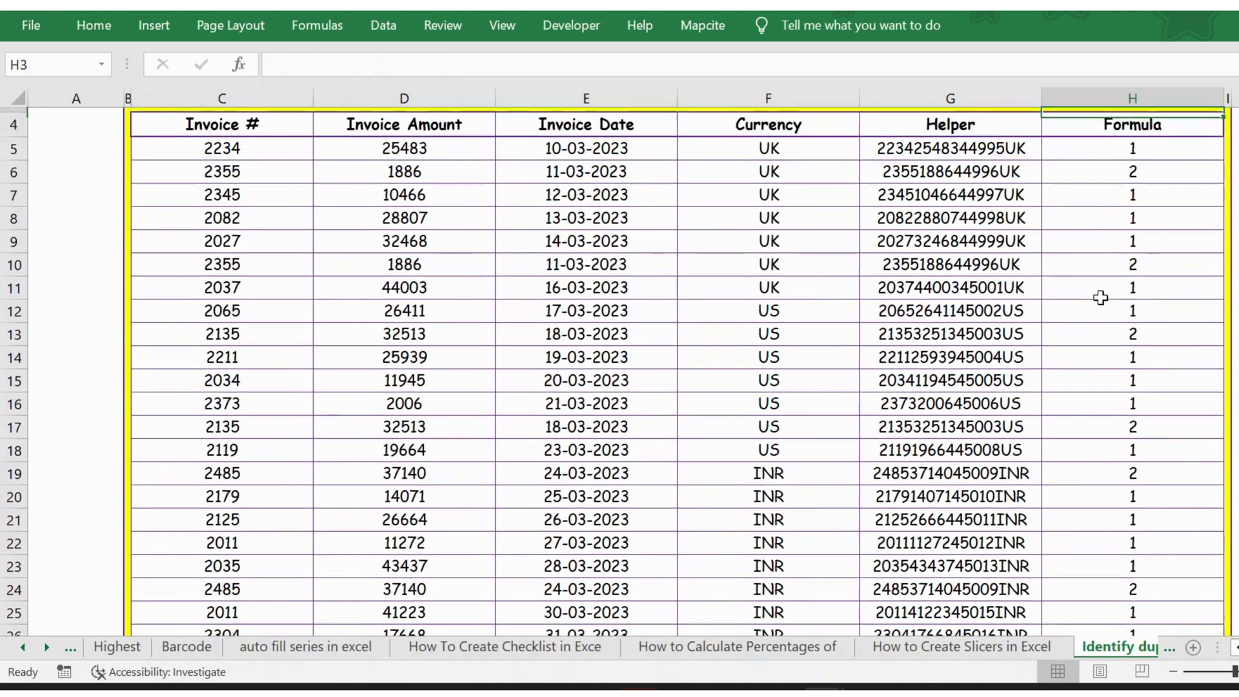
{"action": "key", "text": "Up"}
{"action": "key", "text": "Down"}
{"action": "key", "text": "Down"}
{"action": "key", "text": "Down"}
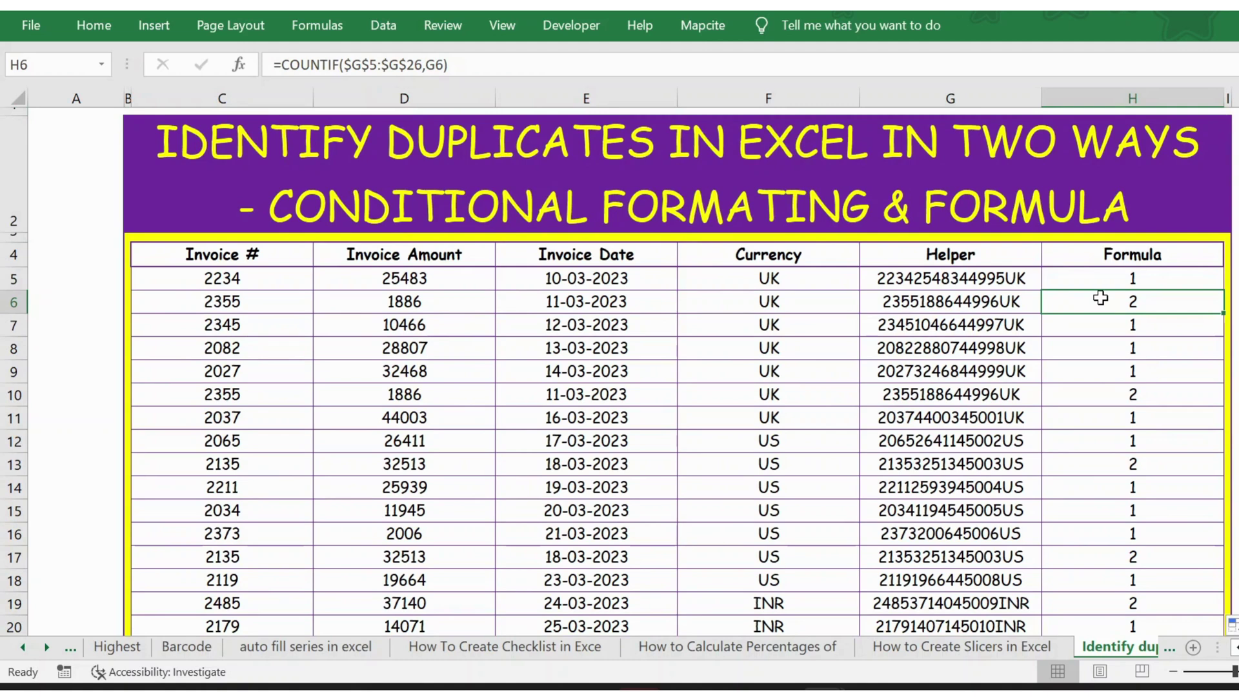
{"action": "key", "text": "Up"}
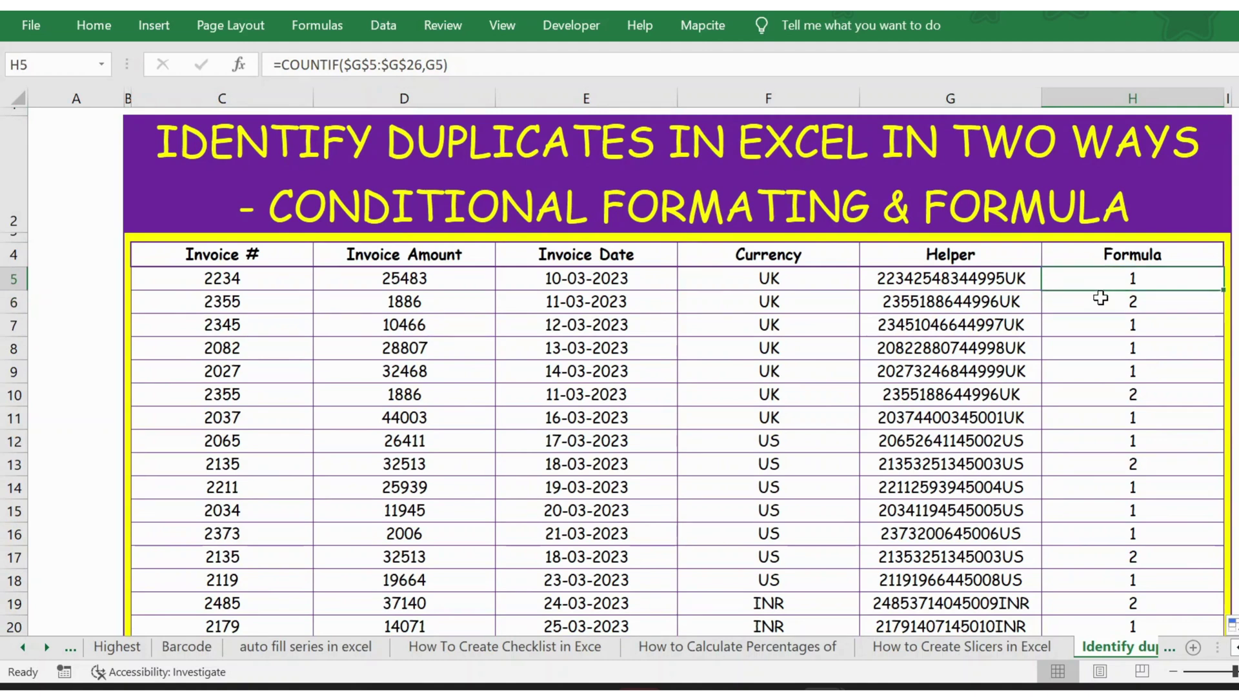
Change H5 to =IF(COUNTIF($G$5:$G$26,G5)>1,"Duplicate","No duplicate").
{"action": "left_click", "coordinate": [284, 67]}
{"action": "type", "text": "IF("}
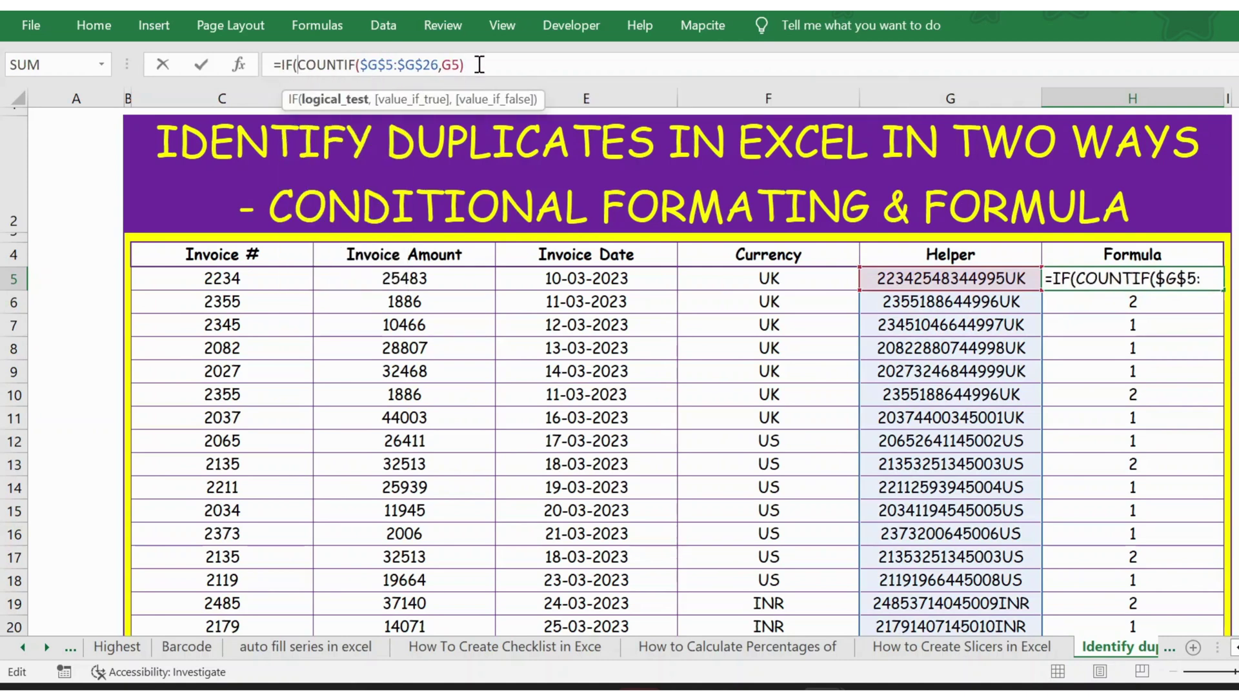
{"action": "left_click", "coordinate": [479, 65]}
{"action": "type", "text": ">"}
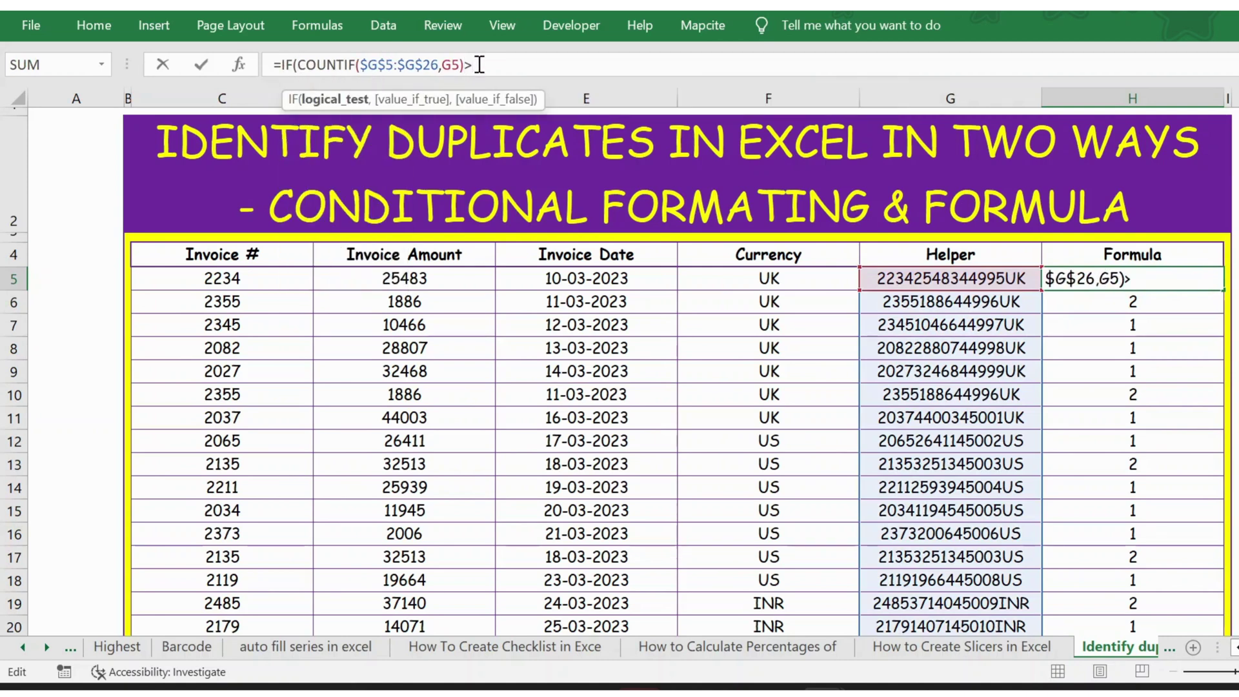
{"action": "type", "text": "1,"}
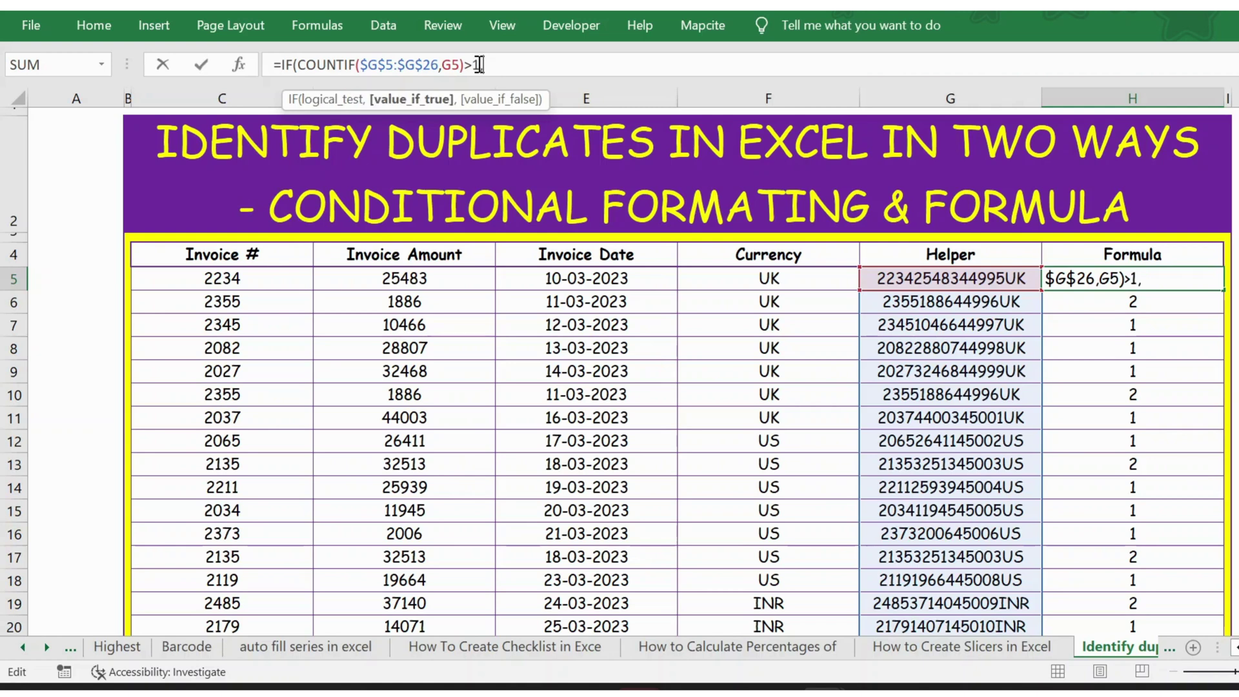
{"action": "type", "text": "\"dUP"}
{"action": "key", "text": "BackSpace"}
{"action": "key", "text": "BackSpace"}
{"action": "key", "text": "BackSpace"}
{"action": "key", "text": "Caps_Lock"}
{"action": "type", "text": "Duplicat"}
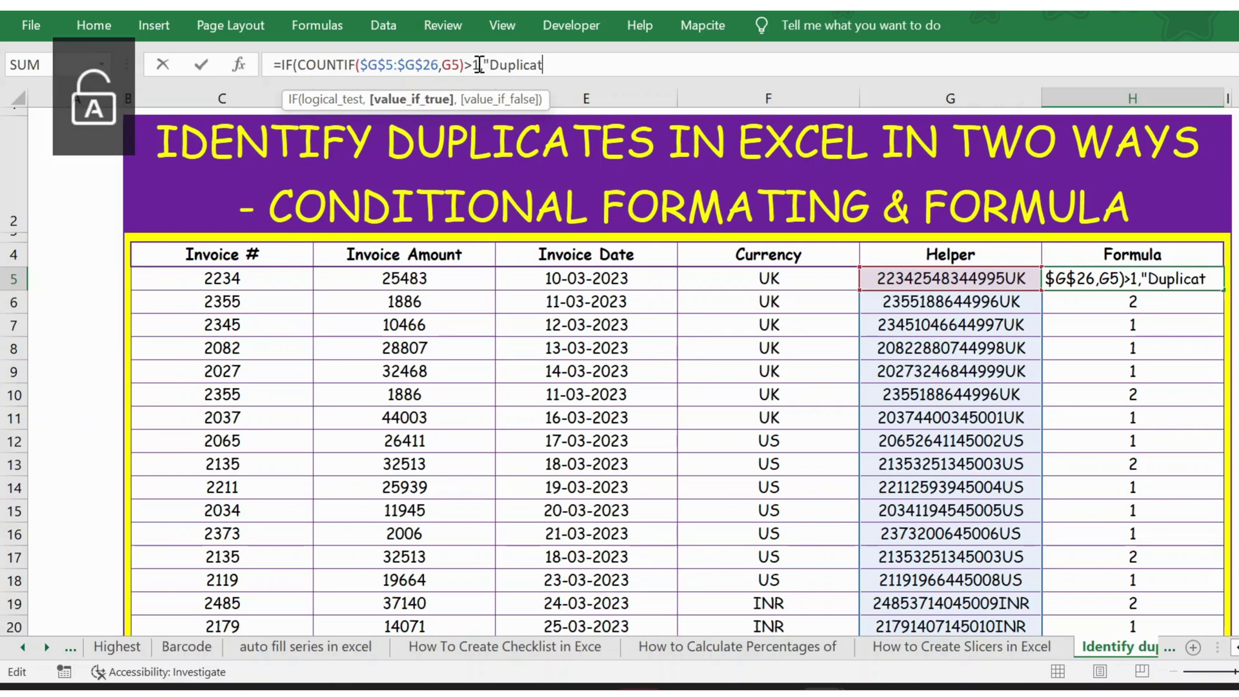
{"action": "type", "text": "e\","}
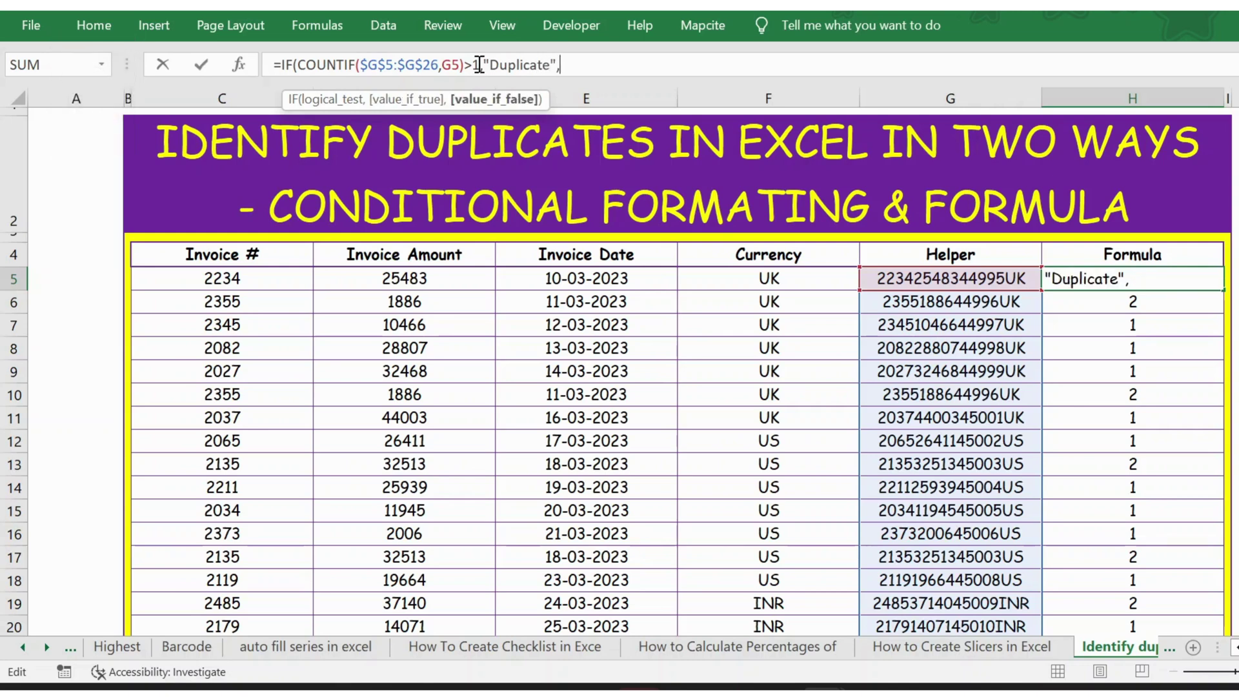
{"action": "type", "text": "\"No dupl"}
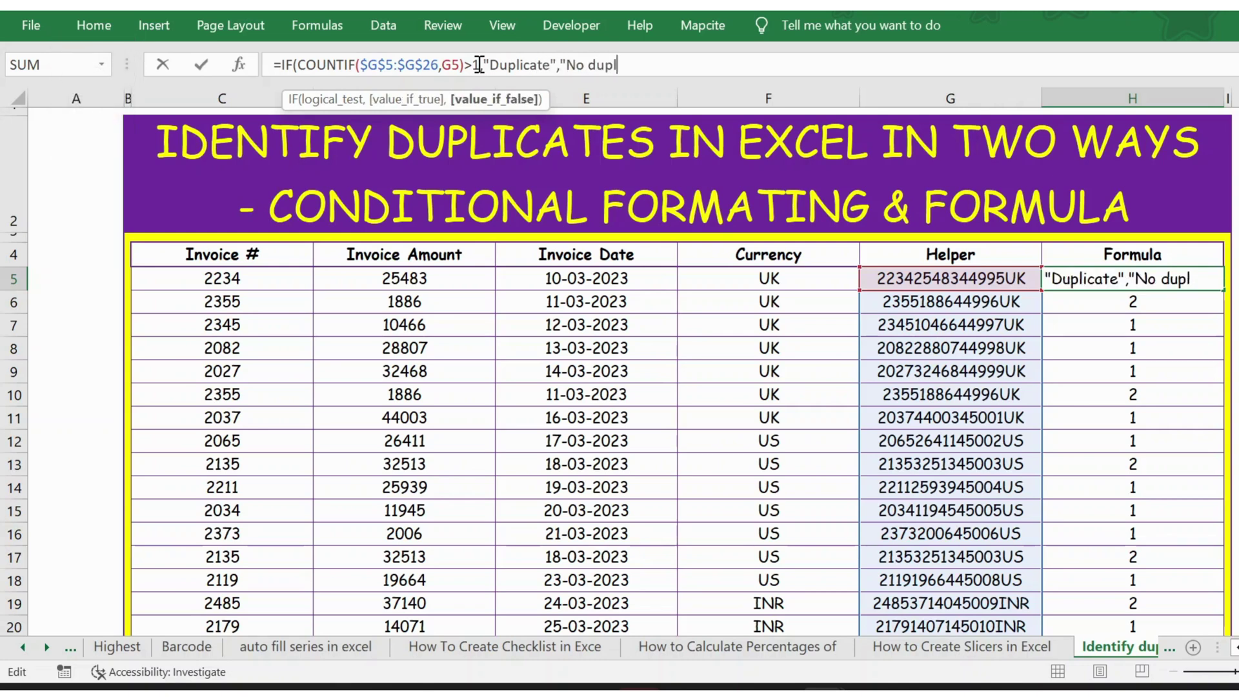
{"action": "type", "text": "icate\")"}
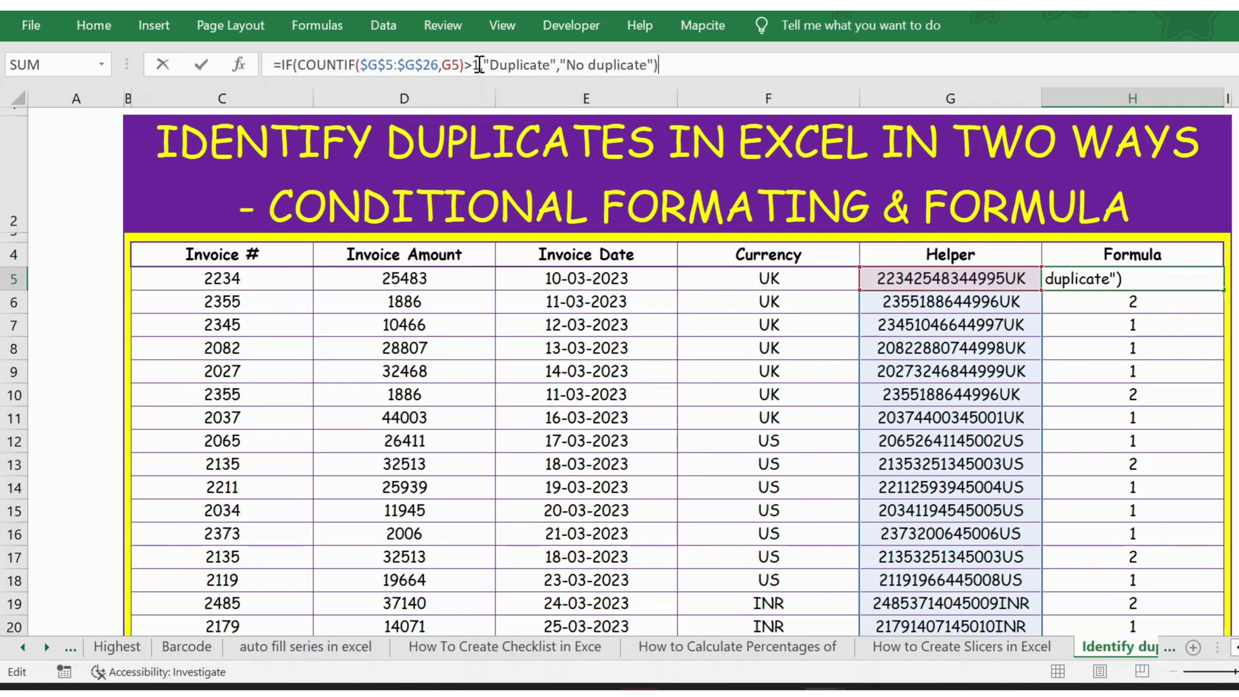
{"action": "key", "text": "Return"}
{"action": "left_click", "coordinate": [1207, 282]}
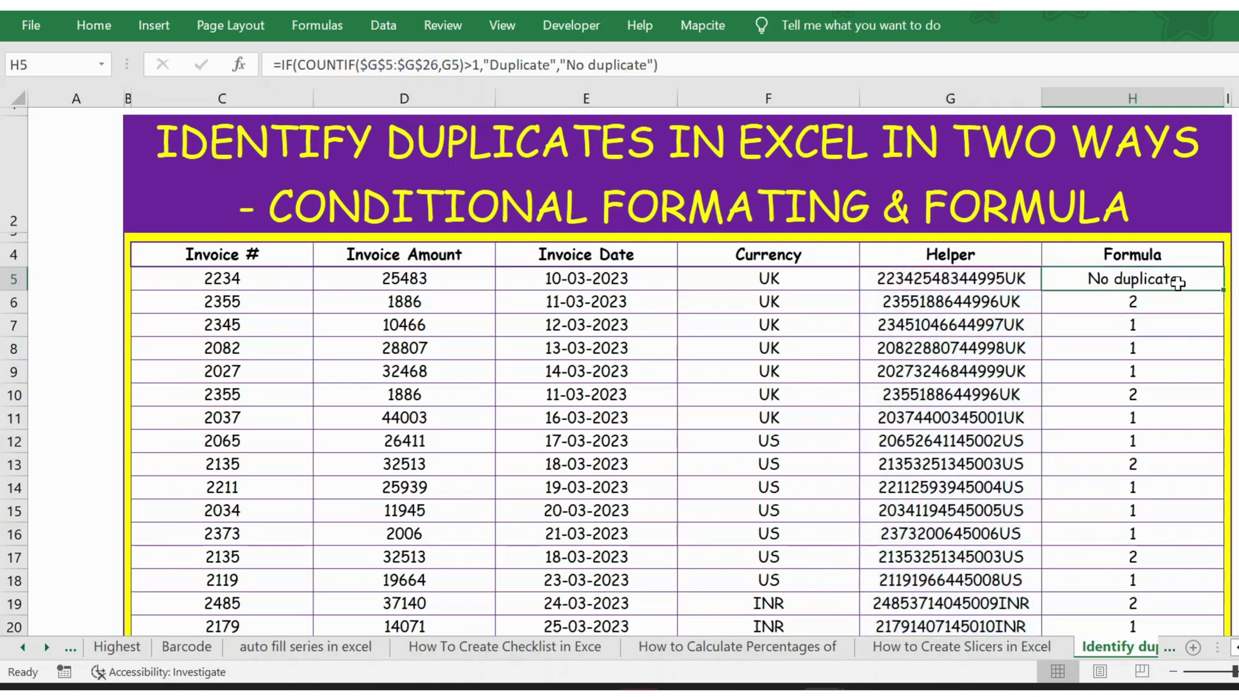
{"action": "double_click", "coordinate": [1221, 291]}
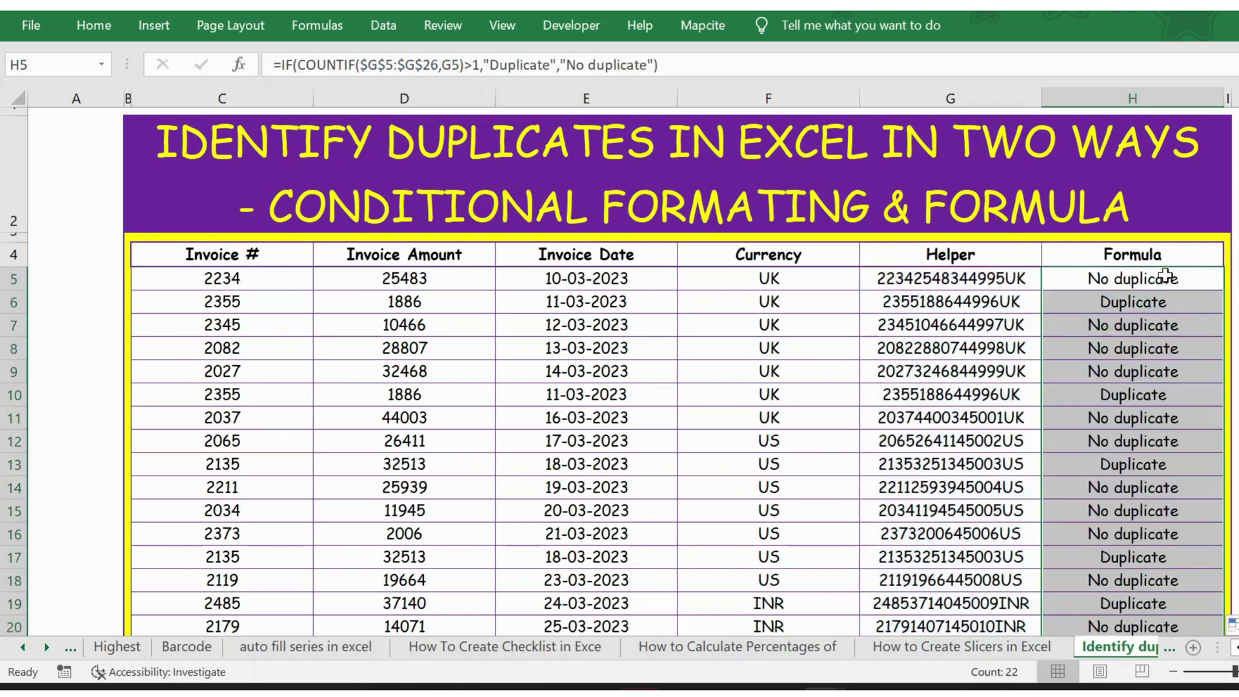
{"action": "key", "text": "Down"}
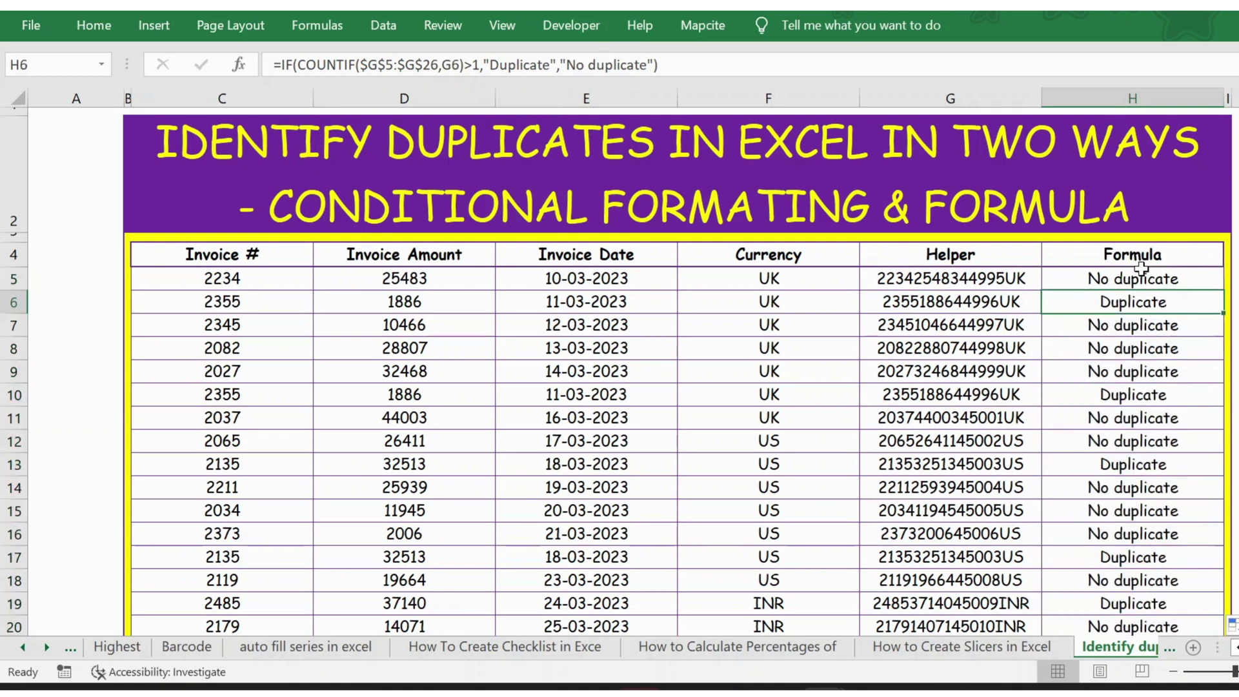
{"action": "key", "text": "shift+space"}
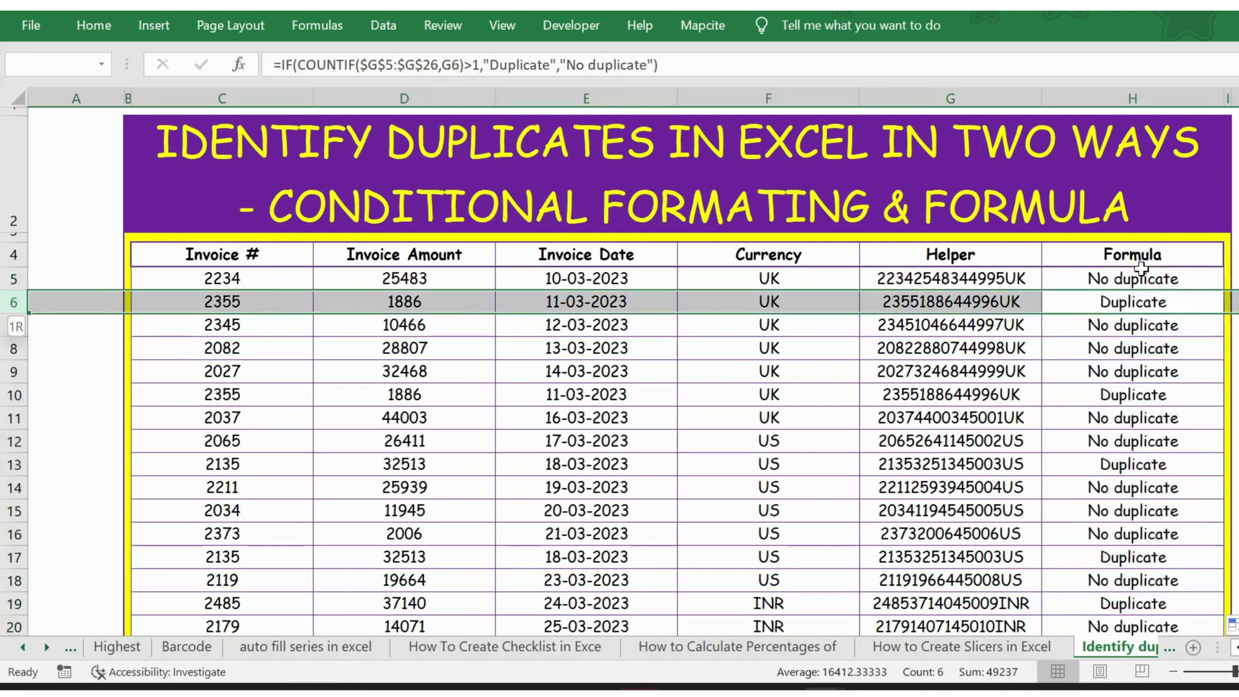
{"action": "left_click", "coordinate": [13, 394], "text": "ctrl"}
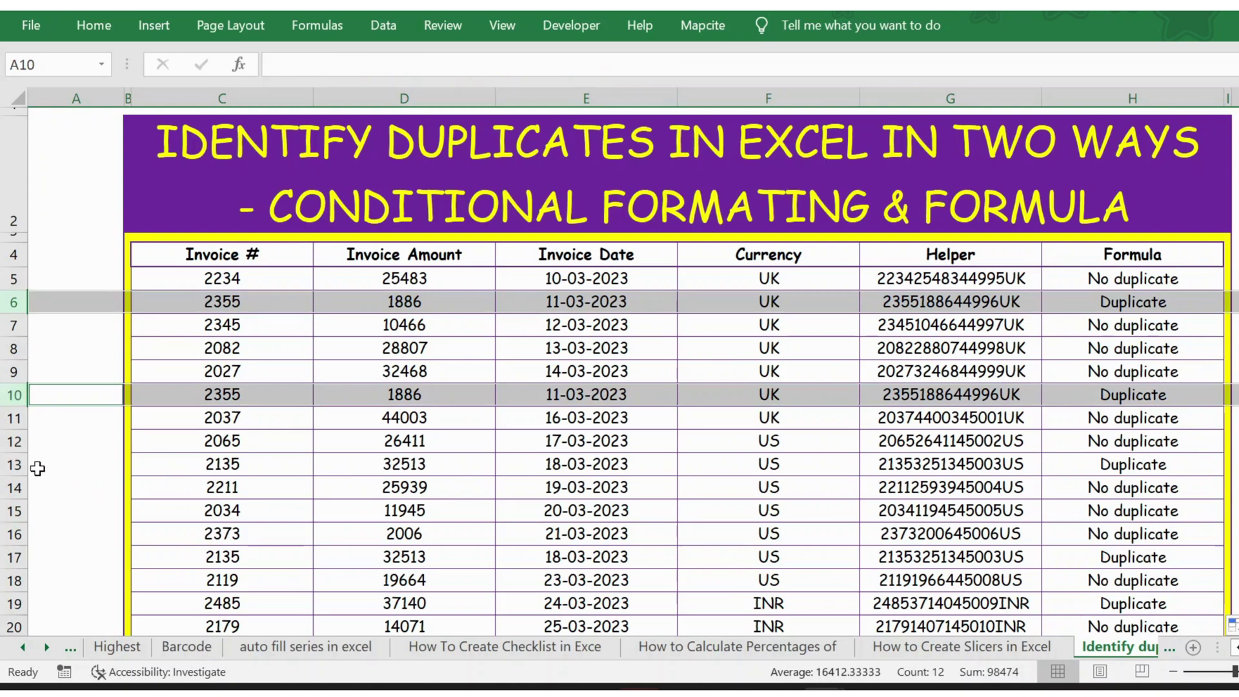
{"action": "left_click", "coordinate": [13, 464], "text": "ctrl"}
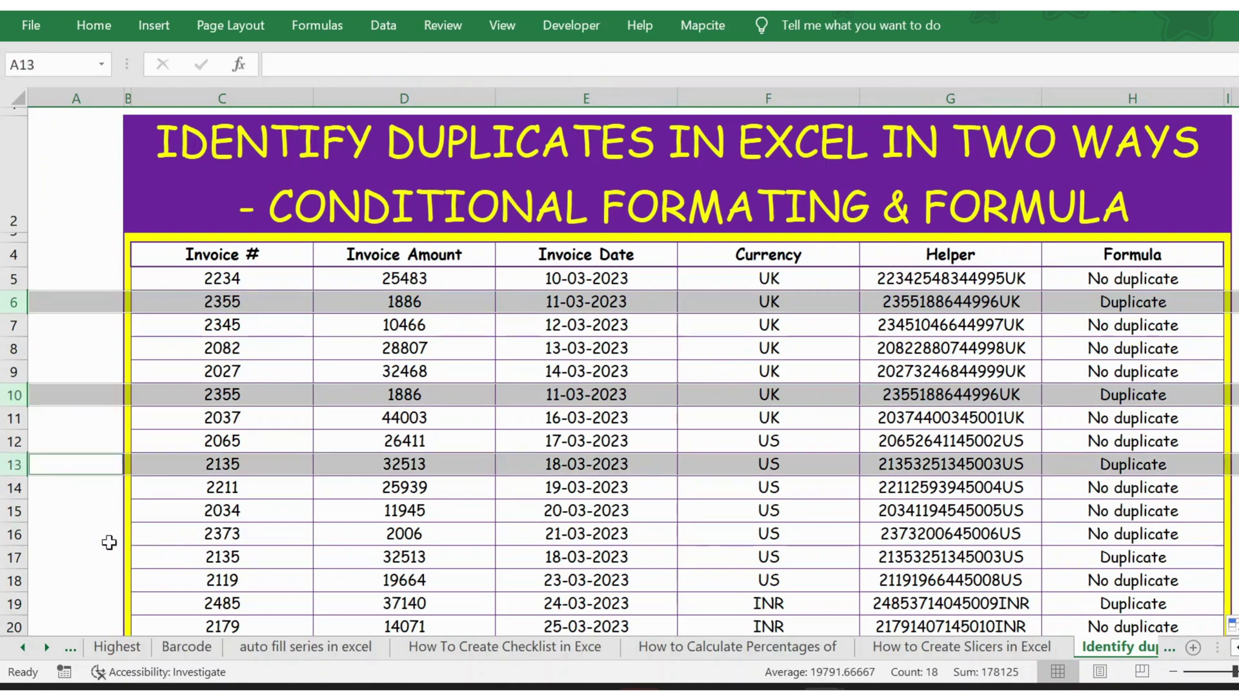
{"action": "left_click", "coordinate": [13, 557], "text": "ctrl"}
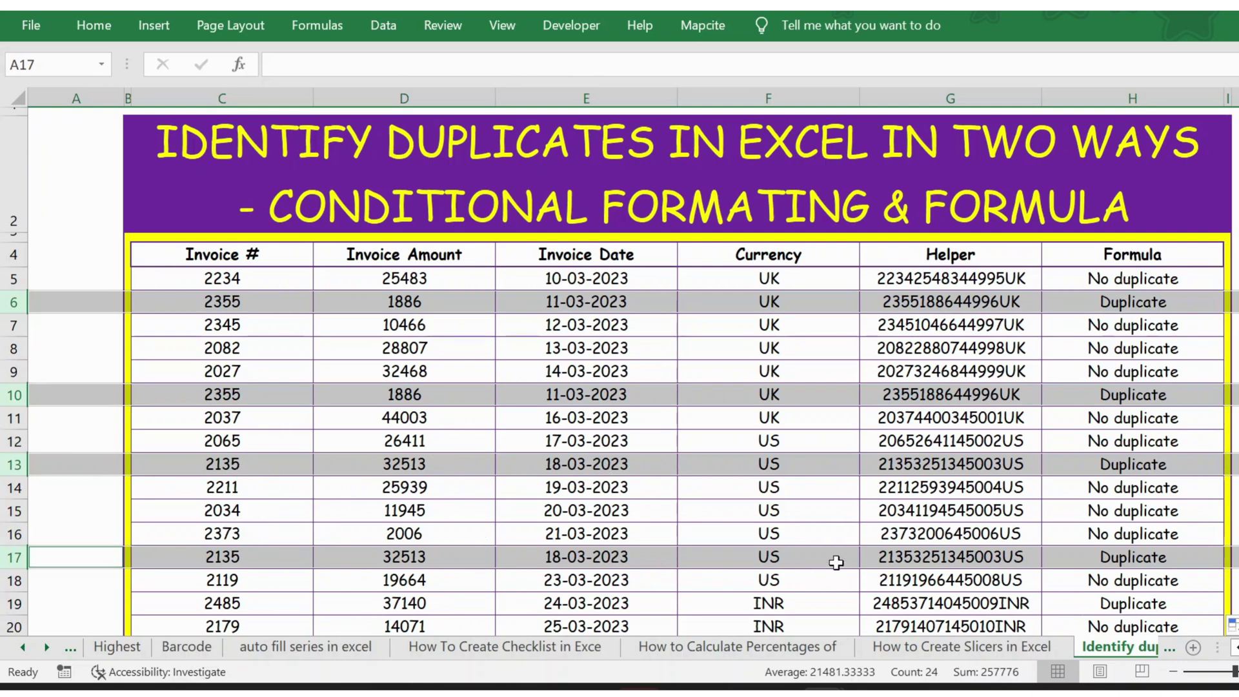
{"action": "left_click", "coordinate": [1101, 463]}
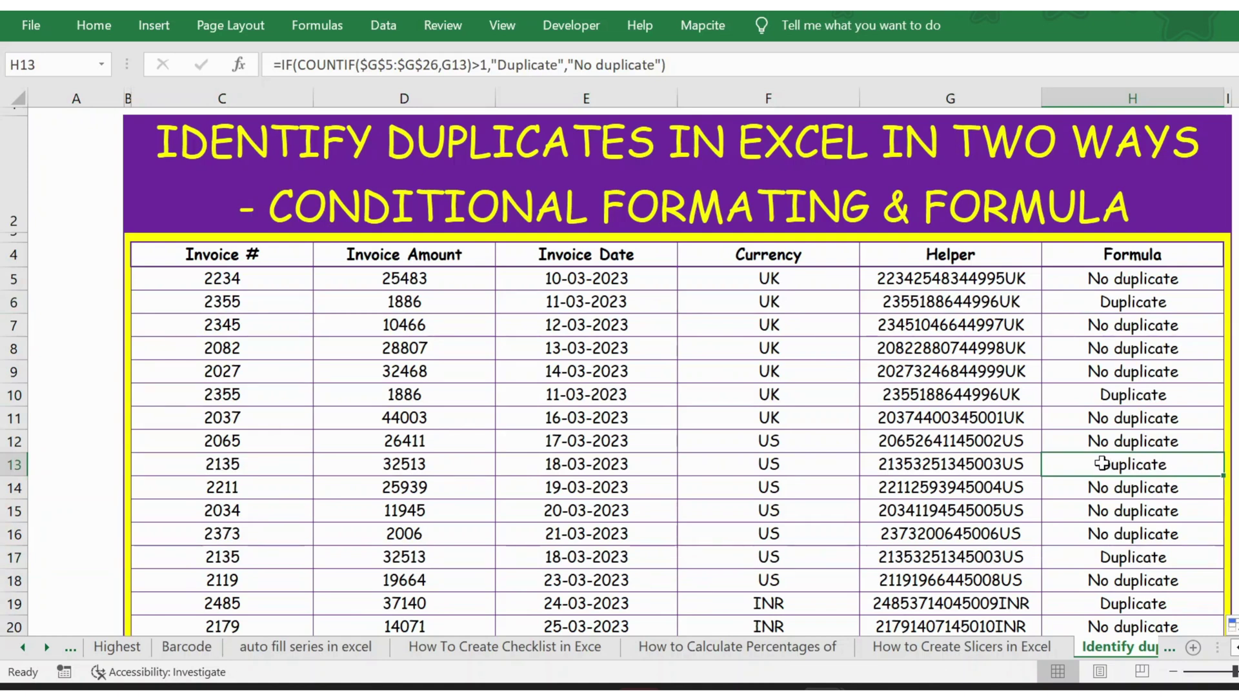
{"action": "left_click", "coordinate": [821, 321]}
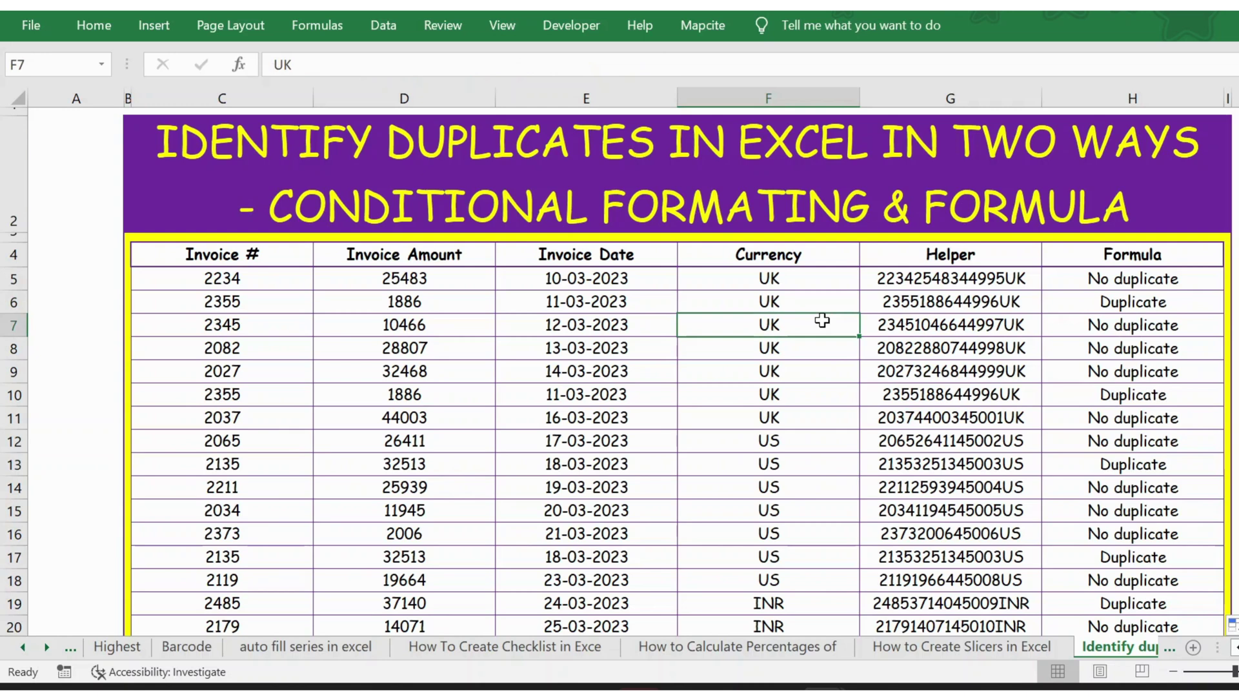
Select the invoice data range C4:F26.
{"action": "left_click", "coordinate": [237, 250]}
{"action": "key", "text": "shift+Right"}
{"action": "key", "text": "shift+Right"}
{"action": "key", "text": "shift+Right"}
{"action": "key", "text": "shift+Right"}
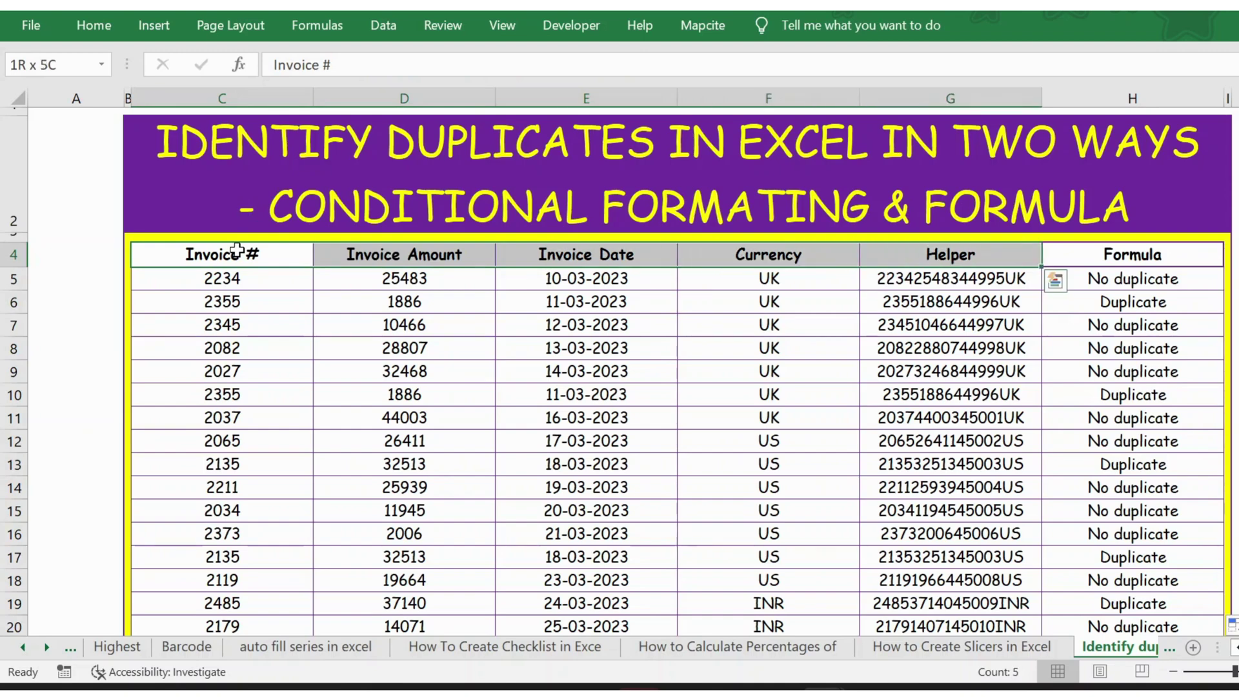
{"action": "key", "text": "shift+Left"}
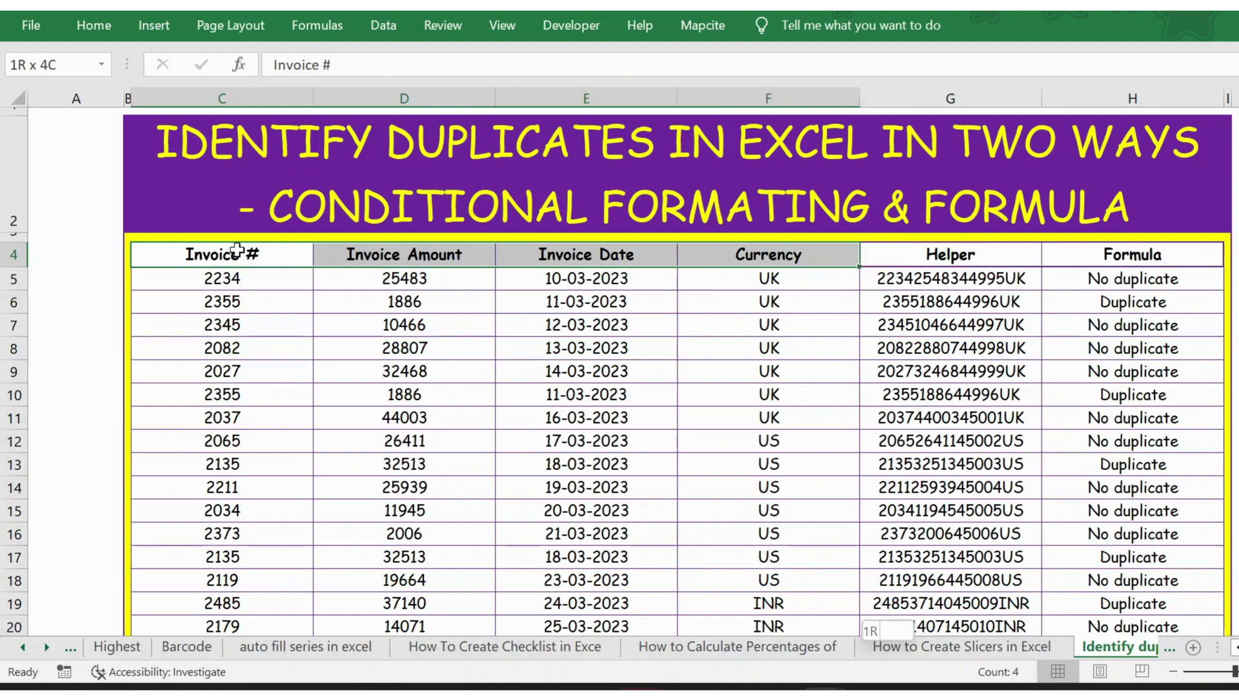
{"action": "key", "text": "ctrl+shift+Down"}
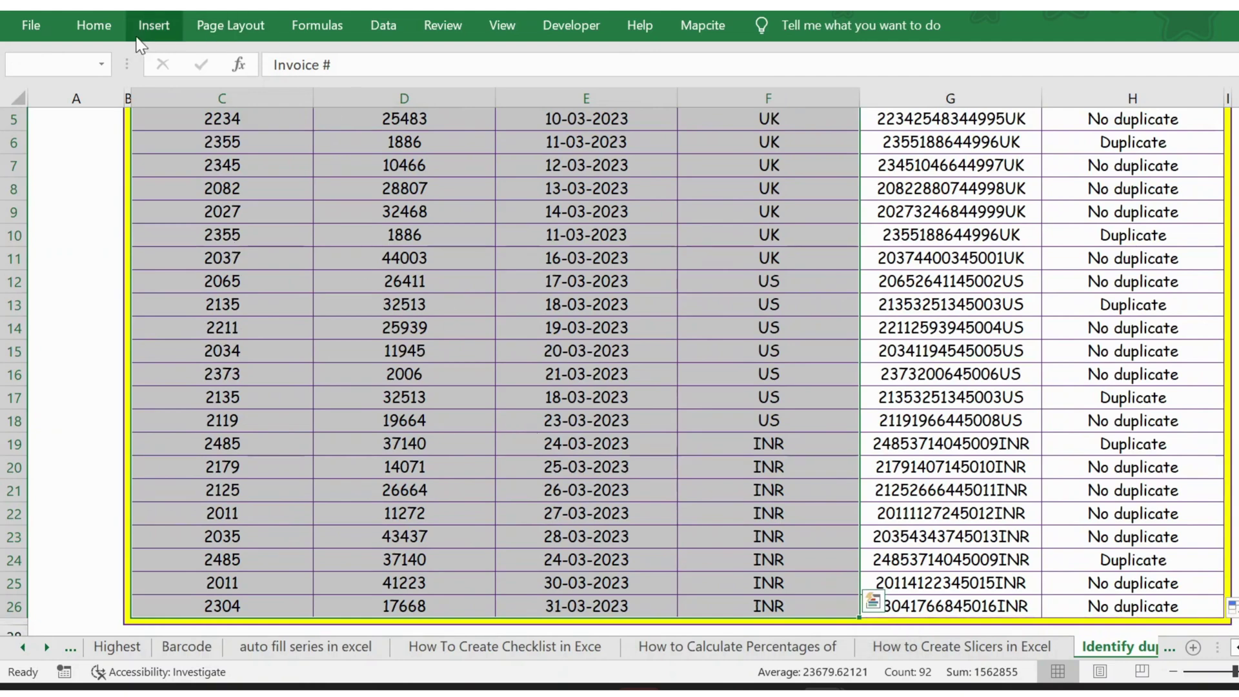
Apply a Duplicate Values highlight rule with Green Fill with Dark Green Text.
{"action": "left_click", "coordinate": [103, 29]}
{"action": "left_click", "coordinate": [823, 102]}
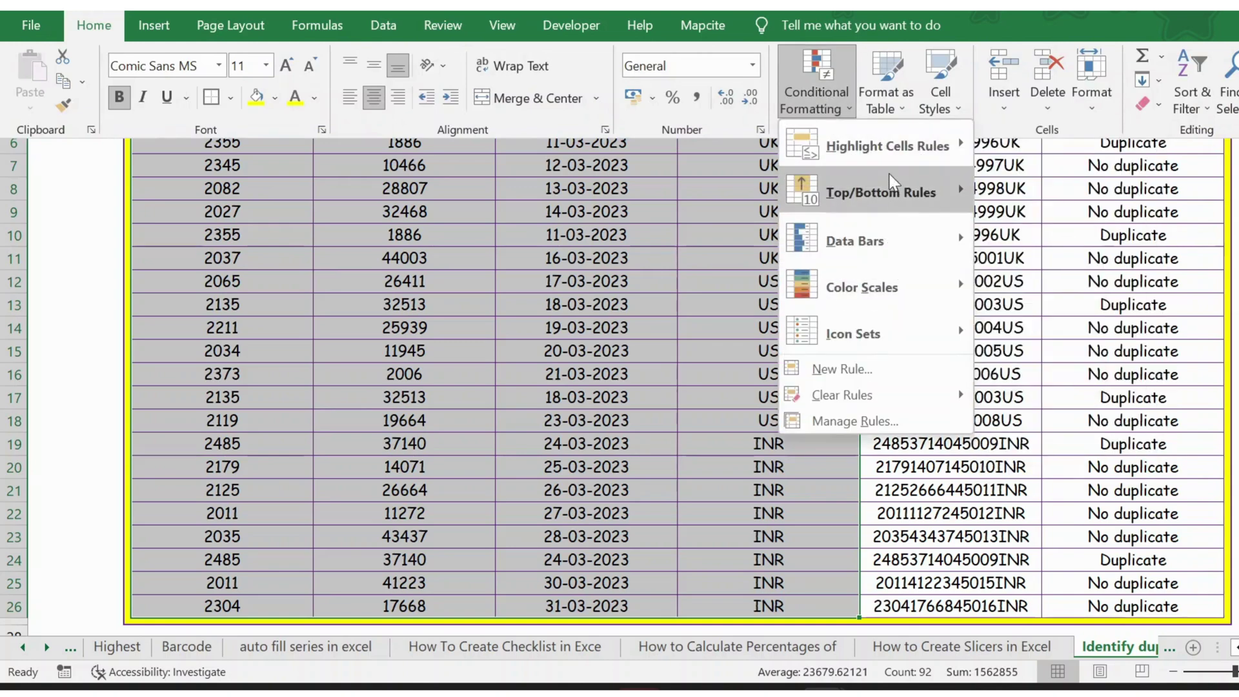
{"action": "mouse_move", "coordinate": [894, 158]}
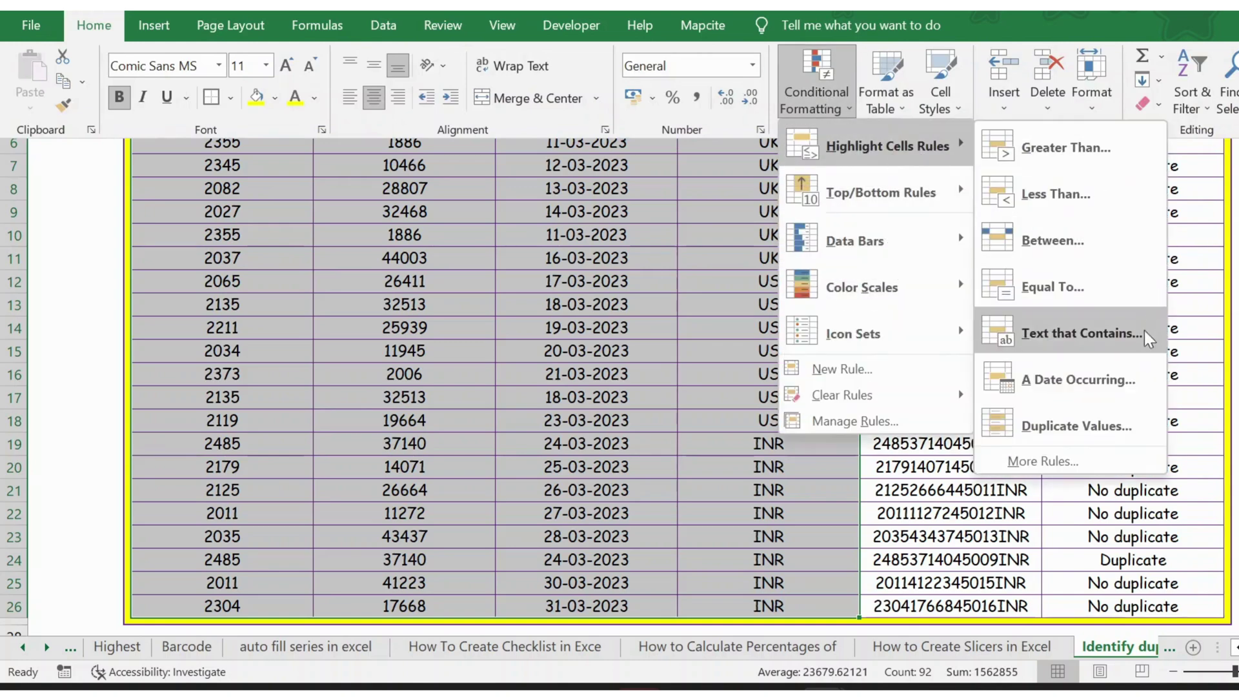
{"action": "left_click", "coordinate": [1099, 431]}
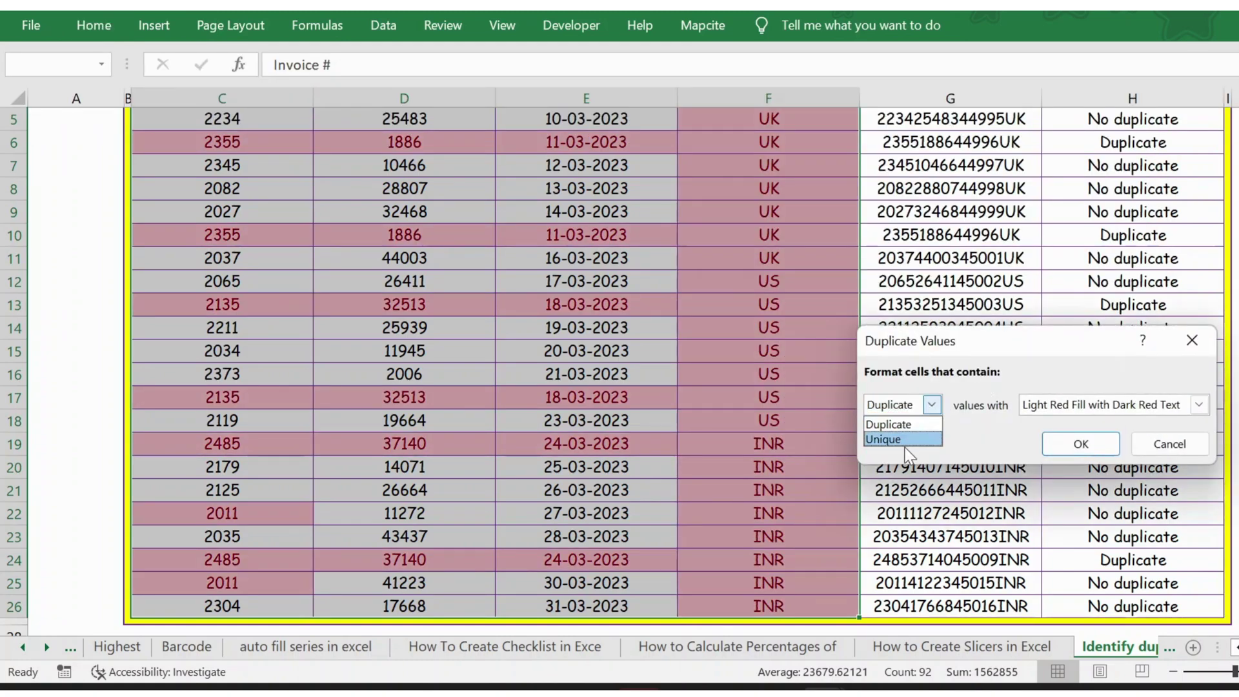
{"action": "left_click", "coordinate": [901, 424]}
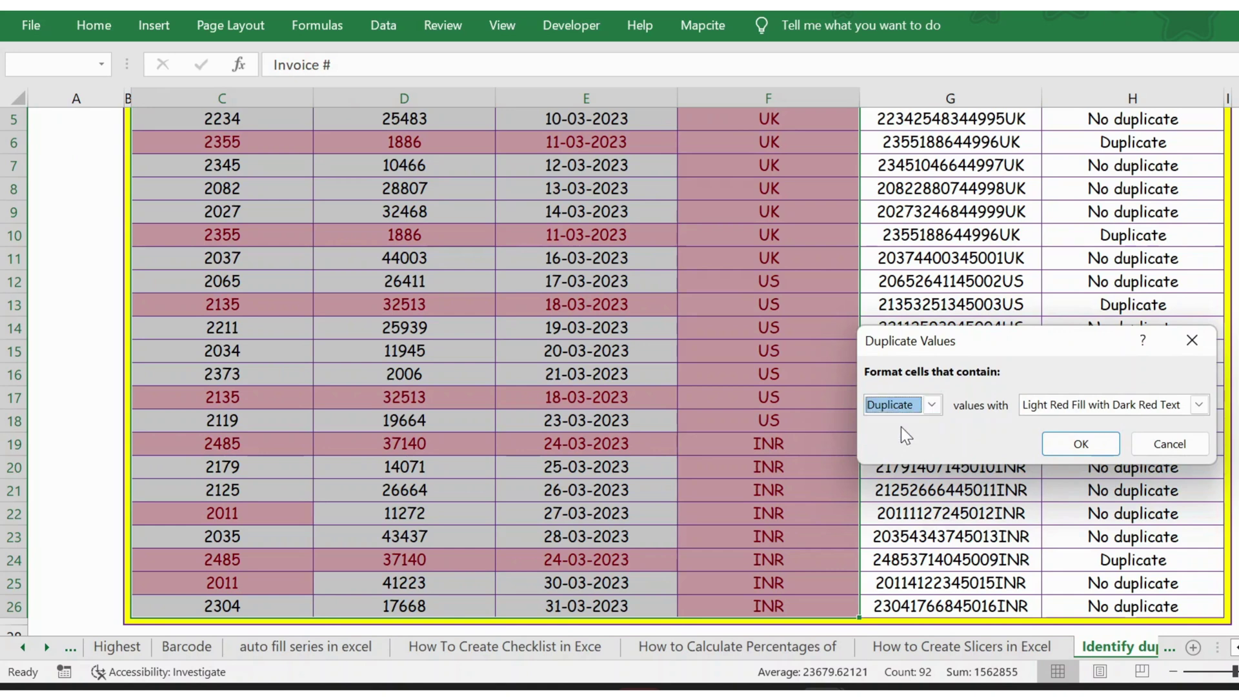
{"action": "left_click", "coordinate": [1195, 407]}
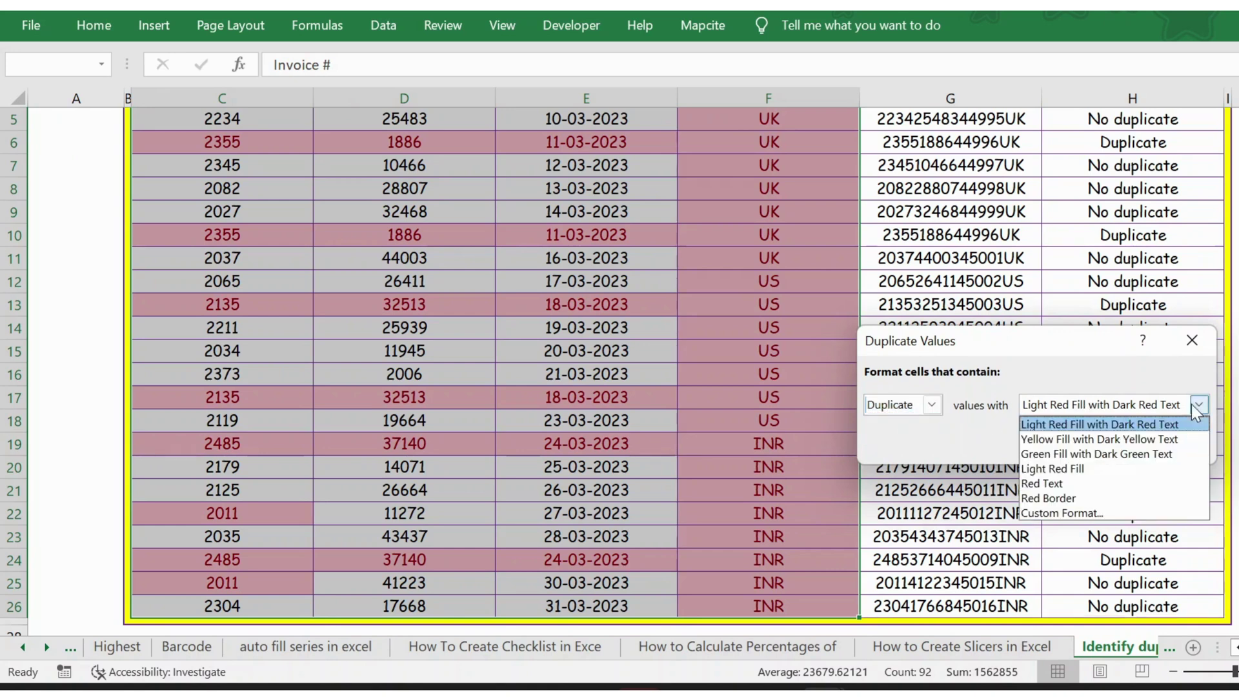
{"action": "left_click", "coordinate": [1081, 454]}
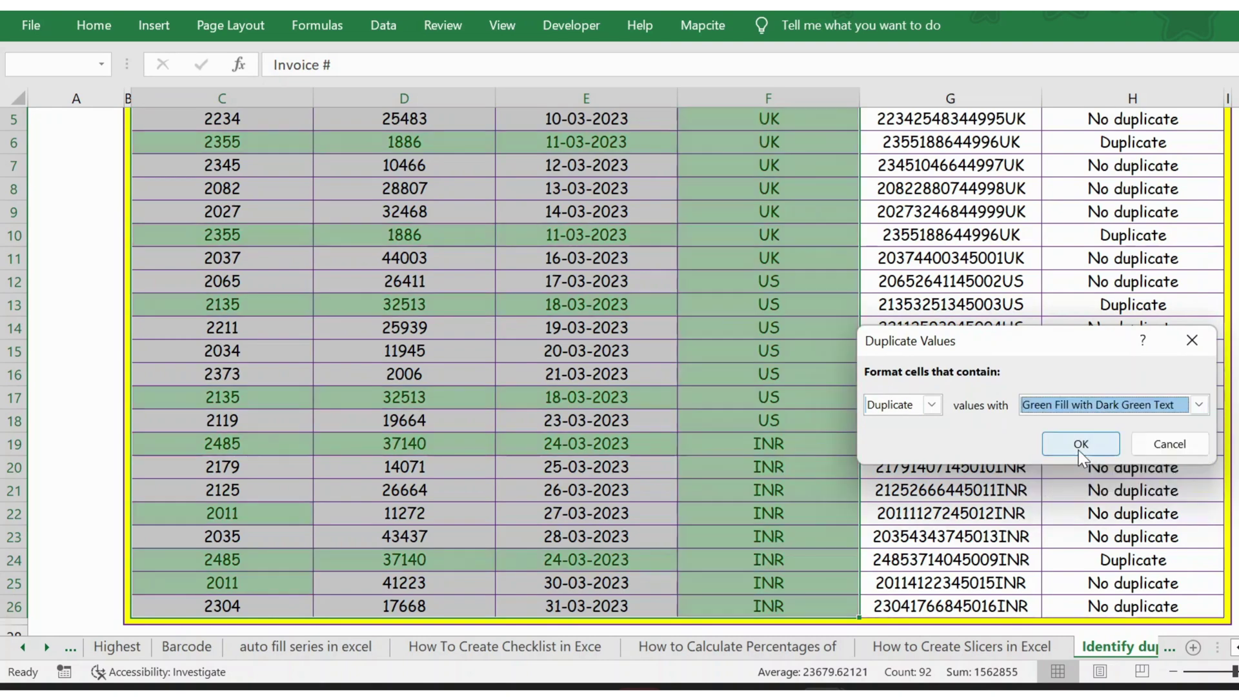
{"action": "left_click", "coordinate": [1079, 444]}
Turn on filter dropdowns for the table's header row 4.
{"action": "left_click", "coordinate": [602, 332]}
{"action": "key", "text": "ctrl+Up"}
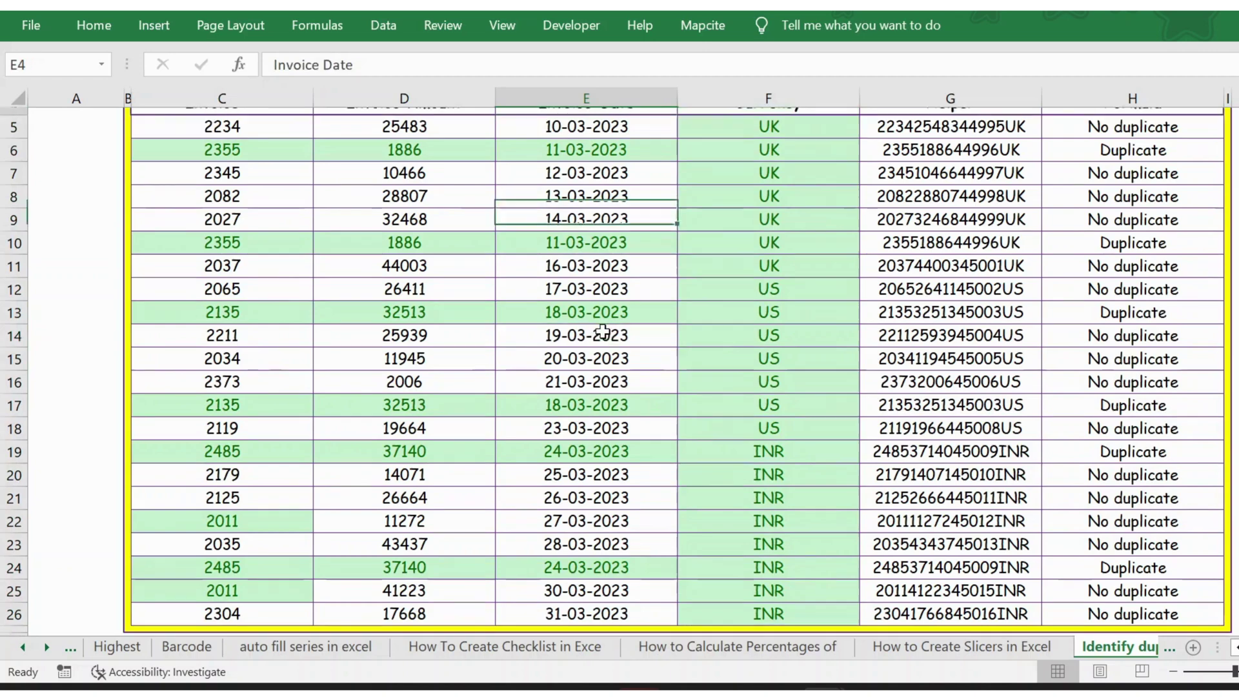
{"action": "key", "text": "ctrl+Up"}
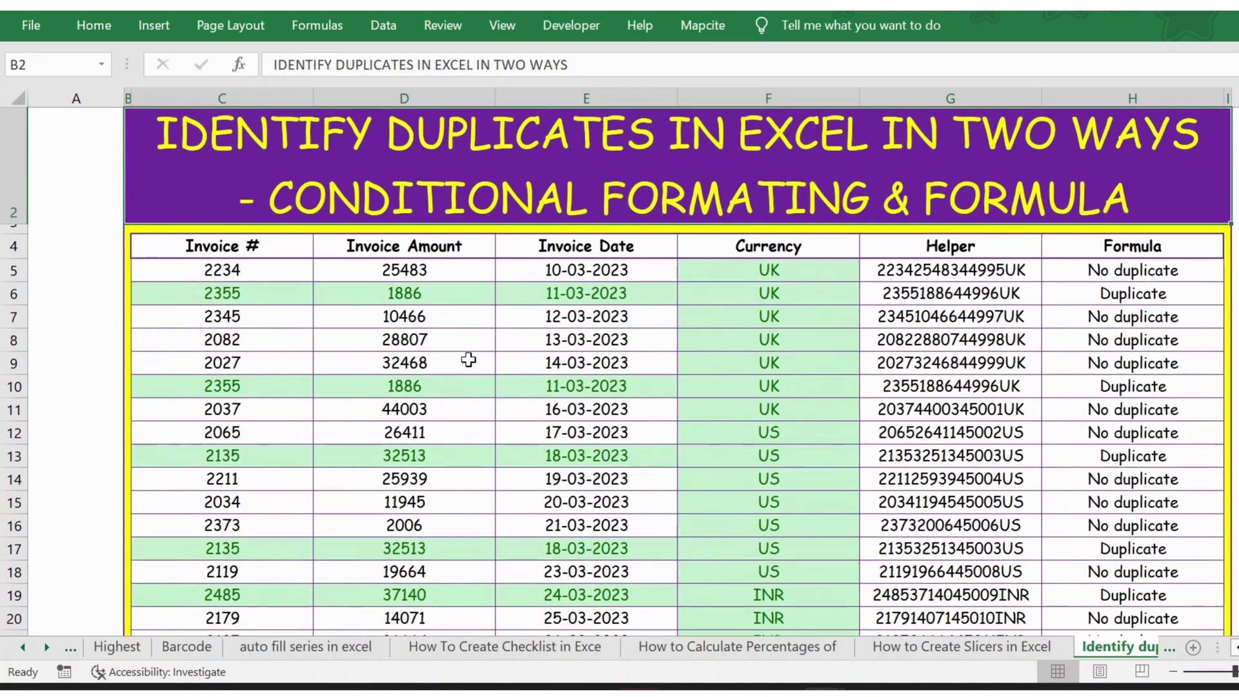
{"action": "left_click", "coordinate": [1140, 293]}
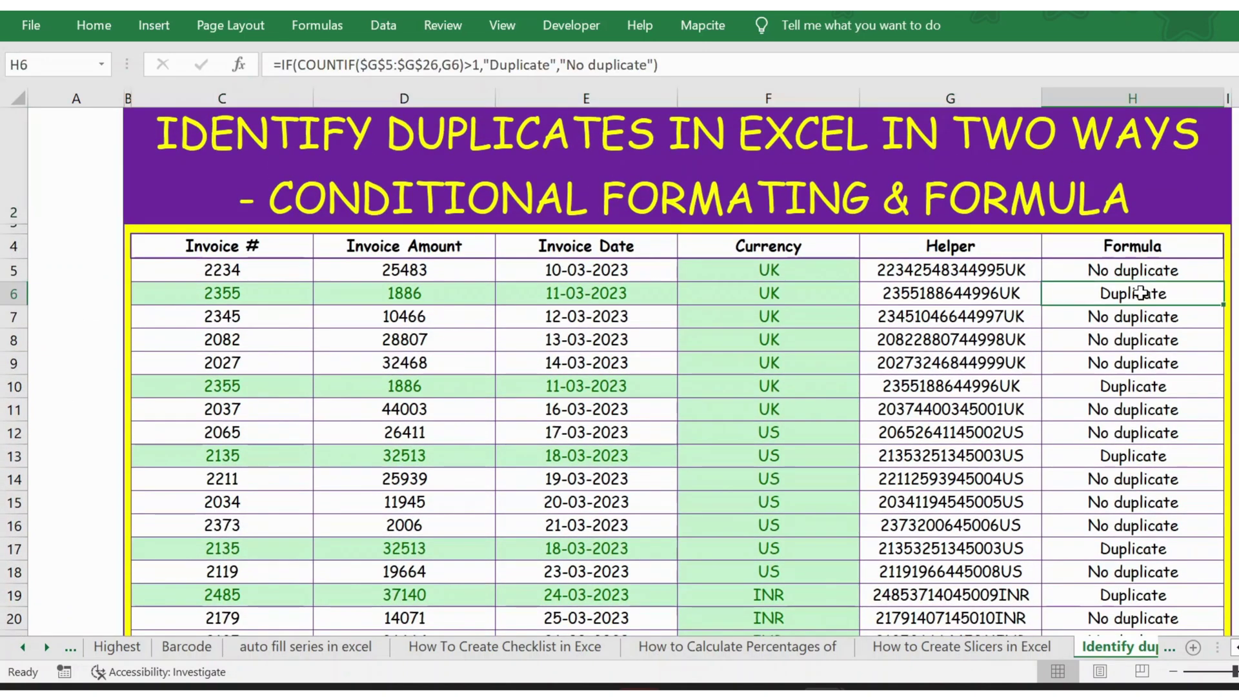
{"action": "left_click", "coordinate": [1119, 248]}
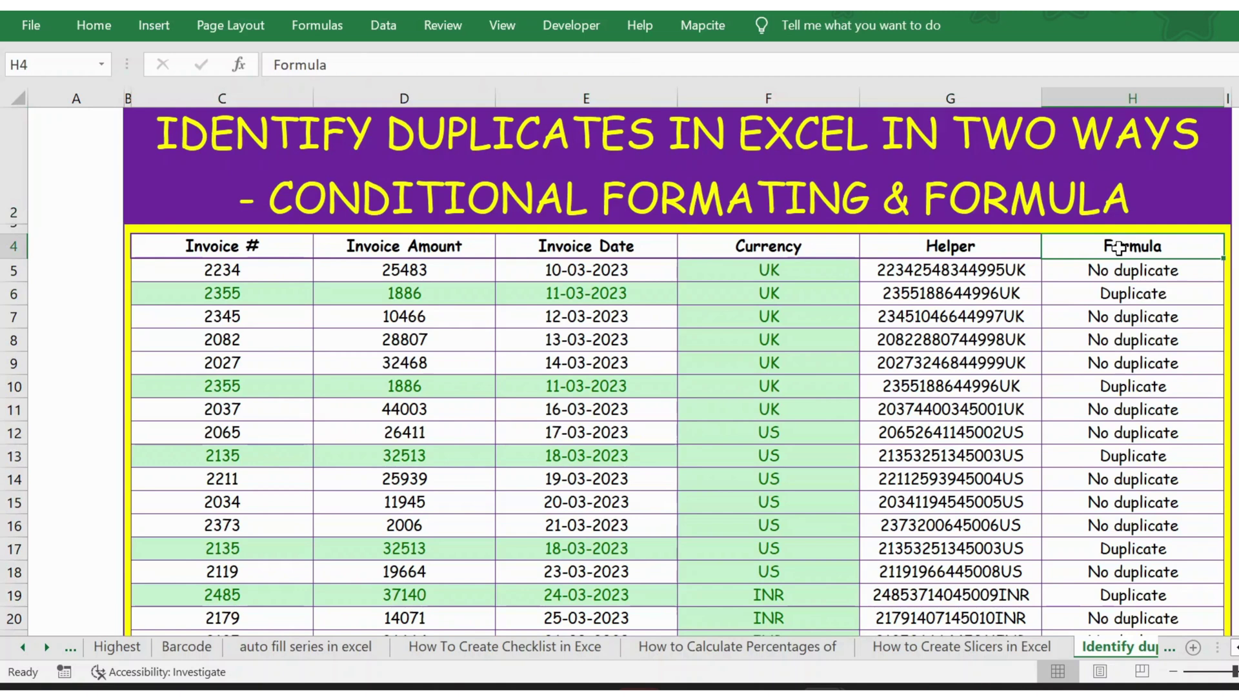
{"action": "left_click", "coordinate": [11, 246]}
{"action": "key", "text": "alt+d"}
{"action": "key", "text": "f"}
{"action": "key", "text": "f"}
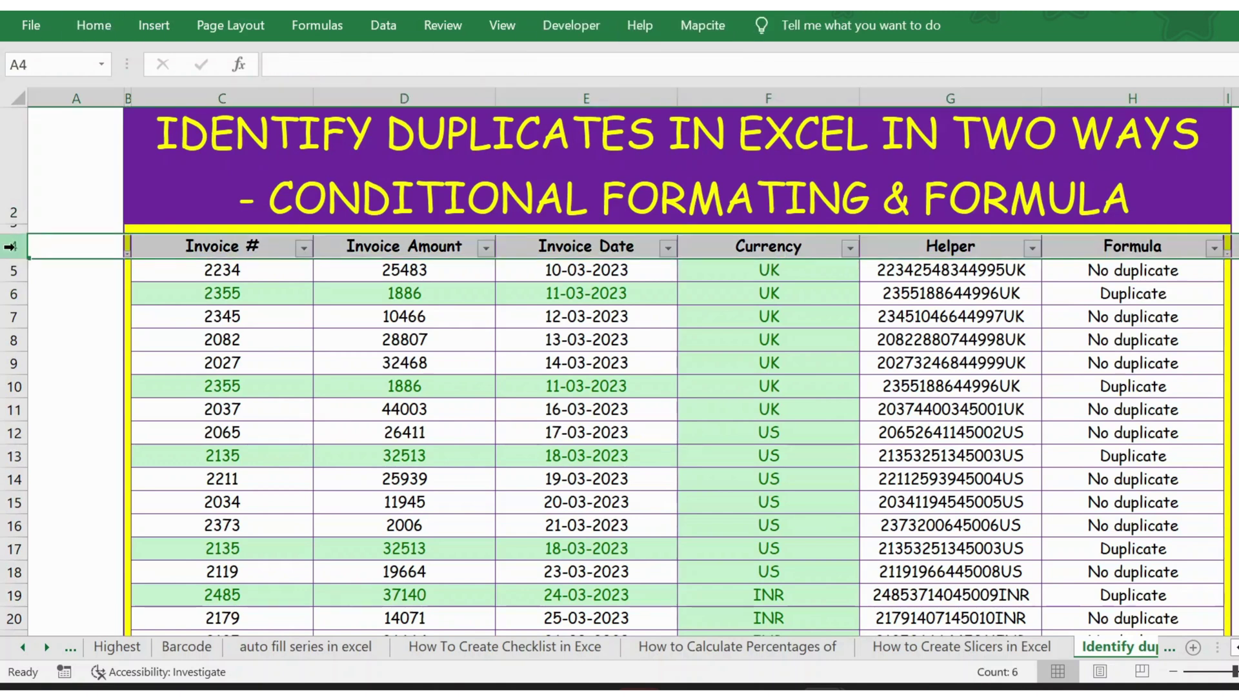
Filter the Formula column to show only Duplicate rows.
{"action": "left_click", "coordinate": [1214, 248]}
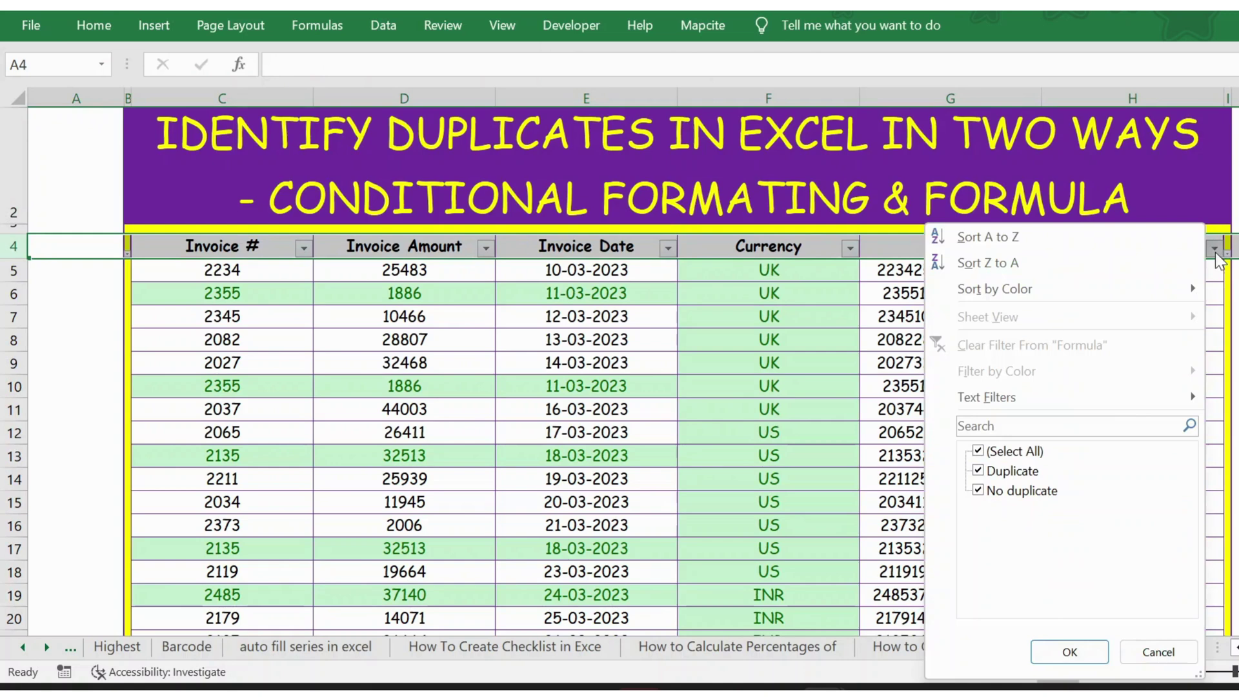
{"action": "left_click", "coordinate": [1005, 453]}
{"action": "left_click", "coordinate": [1006, 471]}
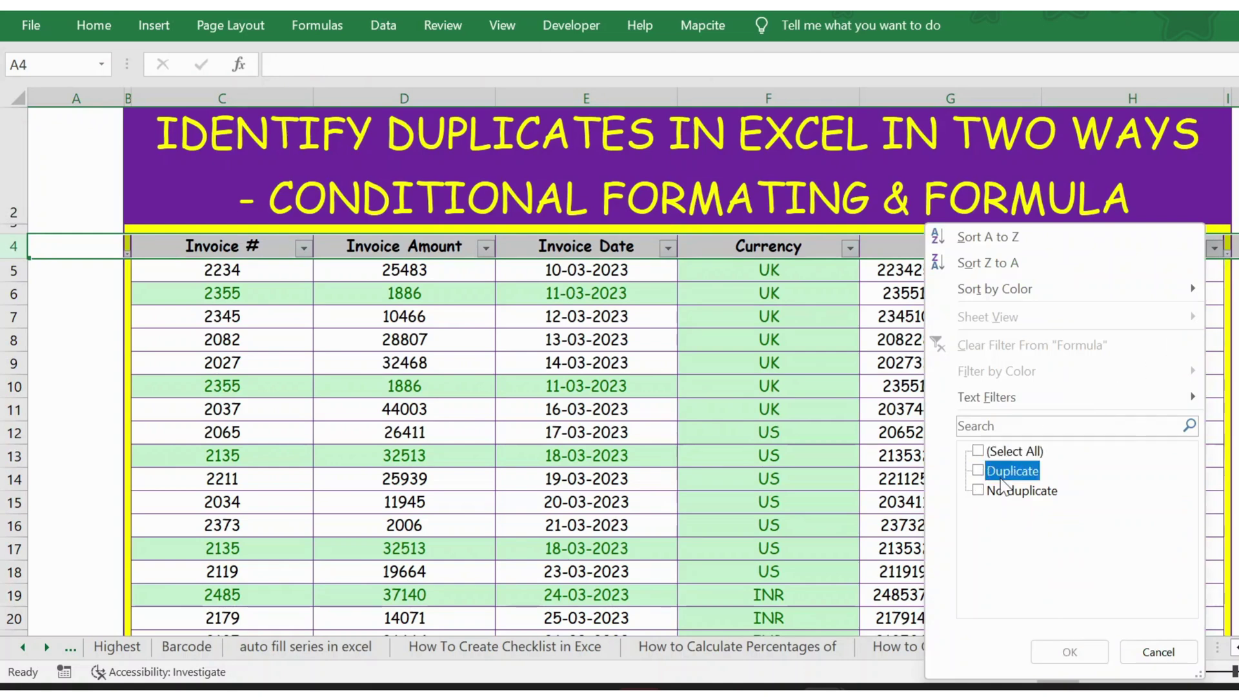
{"action": "left_click", "coordinate": [1065, 650]}
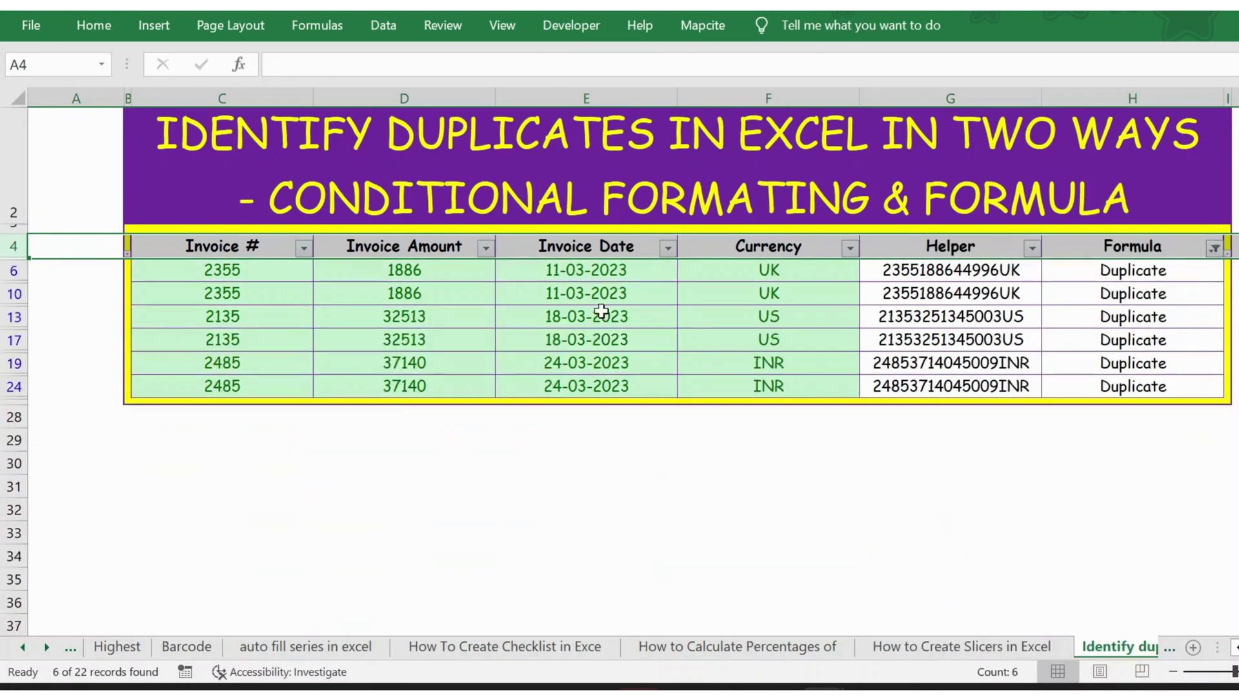
Review the filtered duplicate rows by selecting their data, starting with C6:F6.
{"action": "left_click", "coordinate": [529, 288]}
{"action": "key", "text": "Left"}
{"action": "key", "text": "Left"}
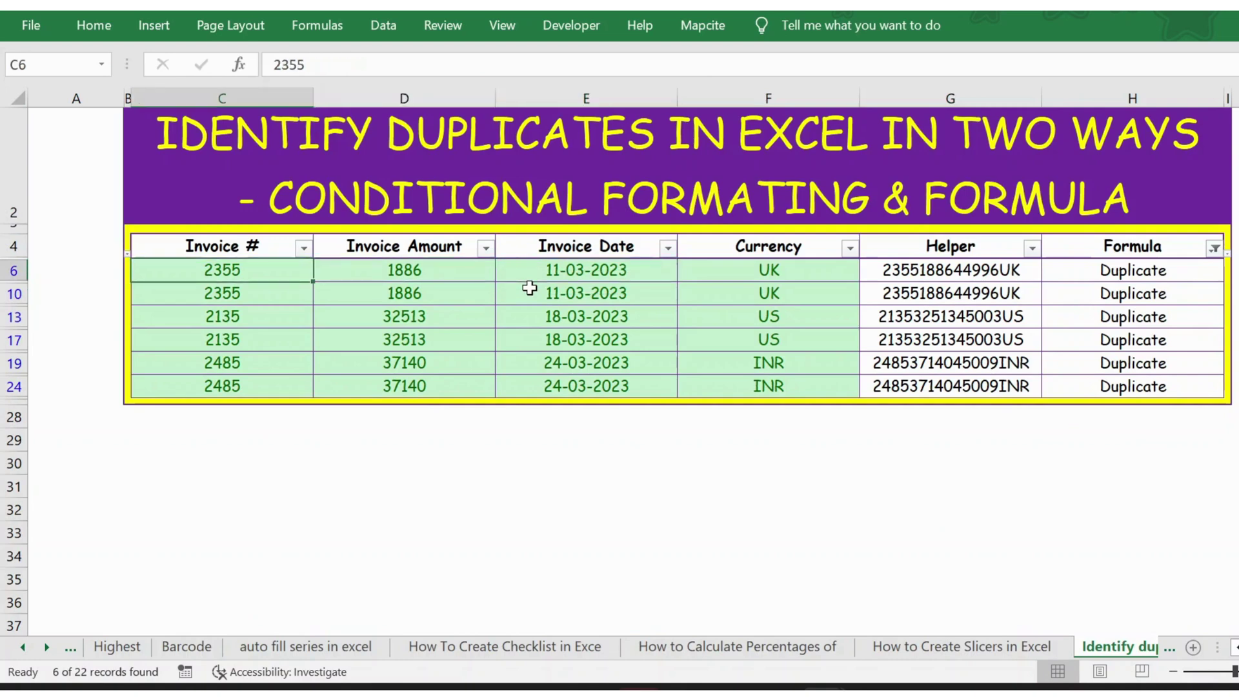
{"action": "key", "text": "shift+space"}
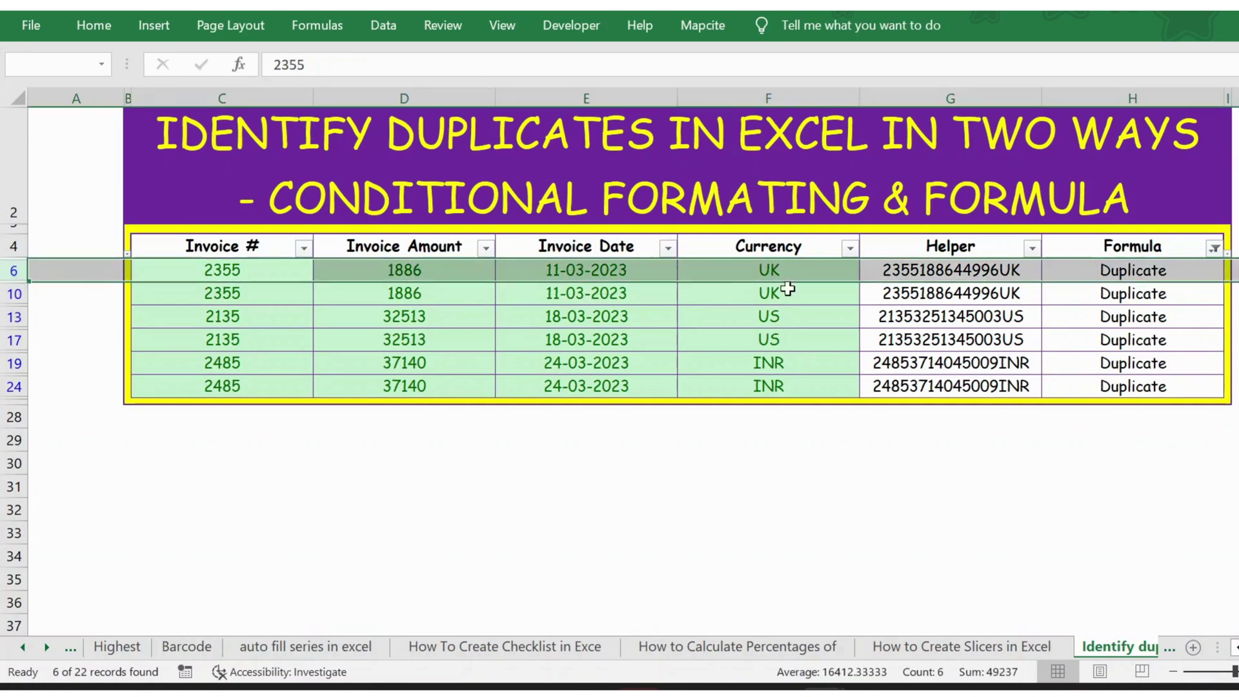
{"action": "left_click_drag", "start_coordinate": [233, 270], "coordinate": [742, 382]}
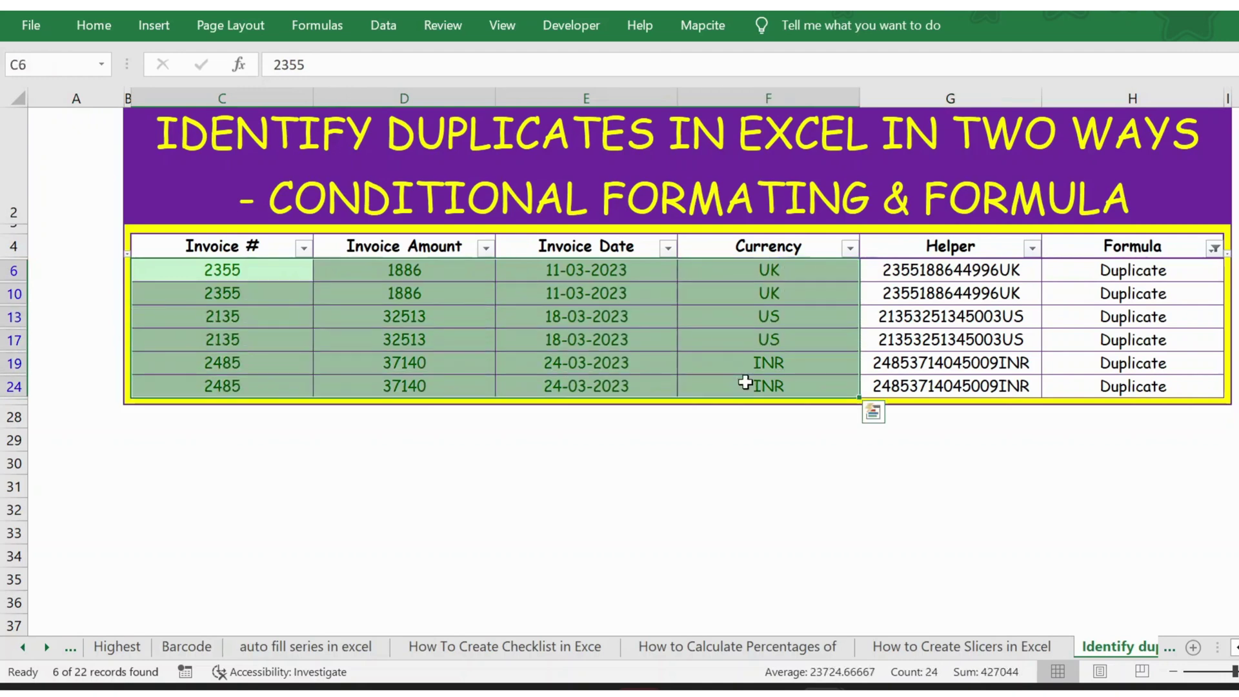
{"action": "left_click", "coordinate": [757, 284]}
Clear the filter with Alt+D, F, S to show all rows again.
{"action": "key", "text": "alt+d"}
{"action": "key", "text": "f"}
{"action": "key", "text": "s"}
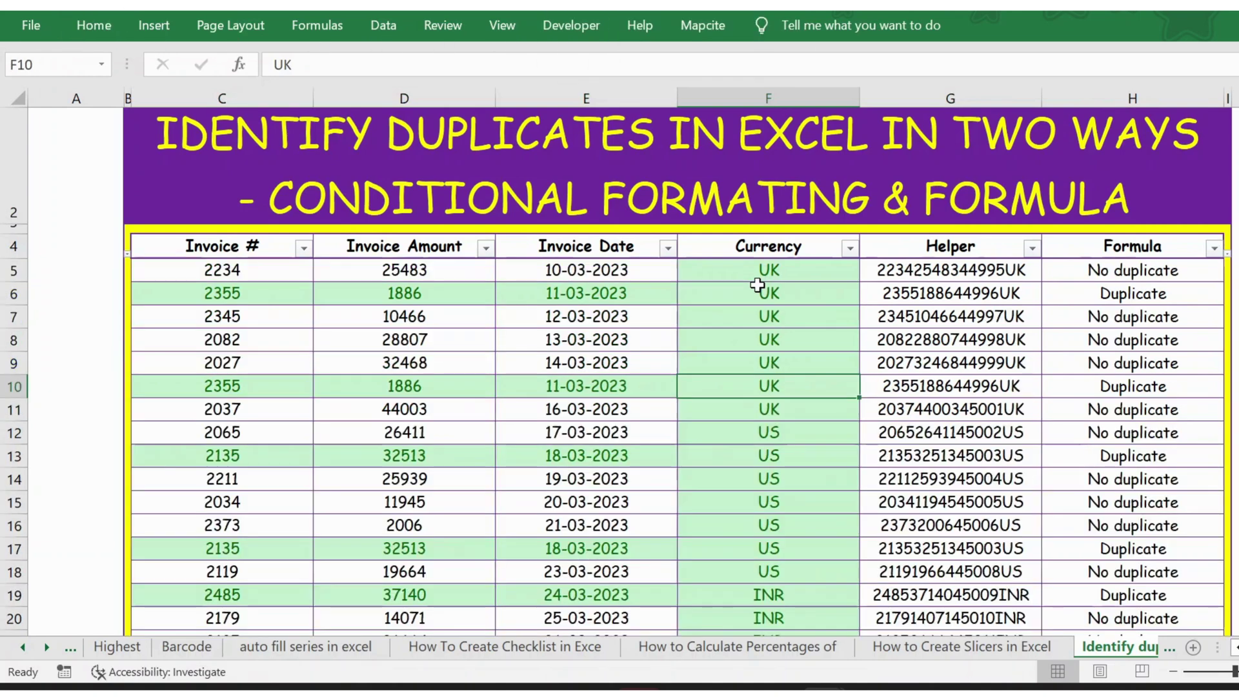